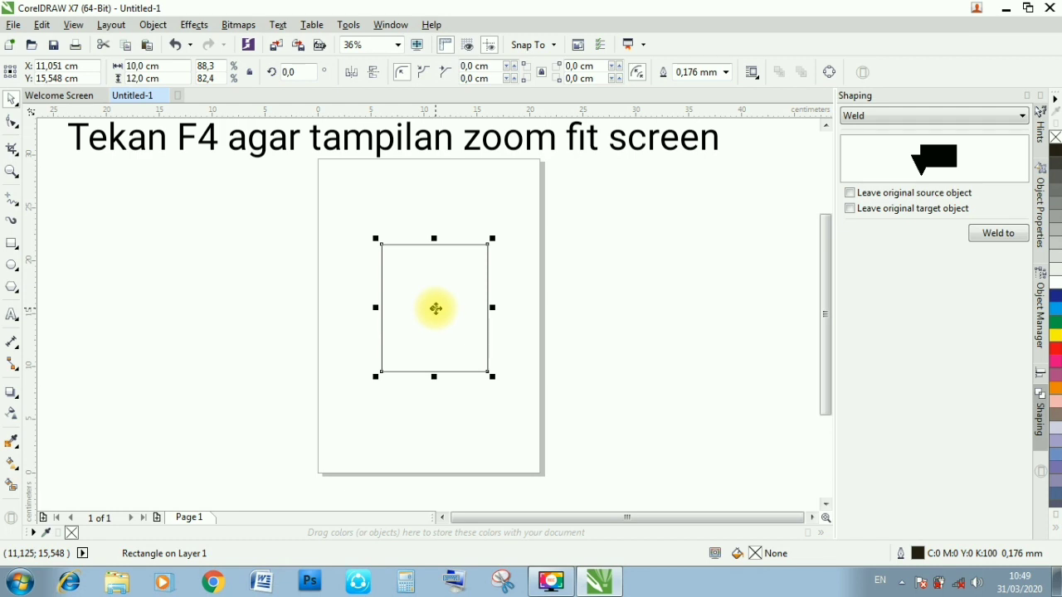
# Step: Draw a circle about 8.05 cm in diameter inside the upper part of the rectangle
pyautogui.press('F4')
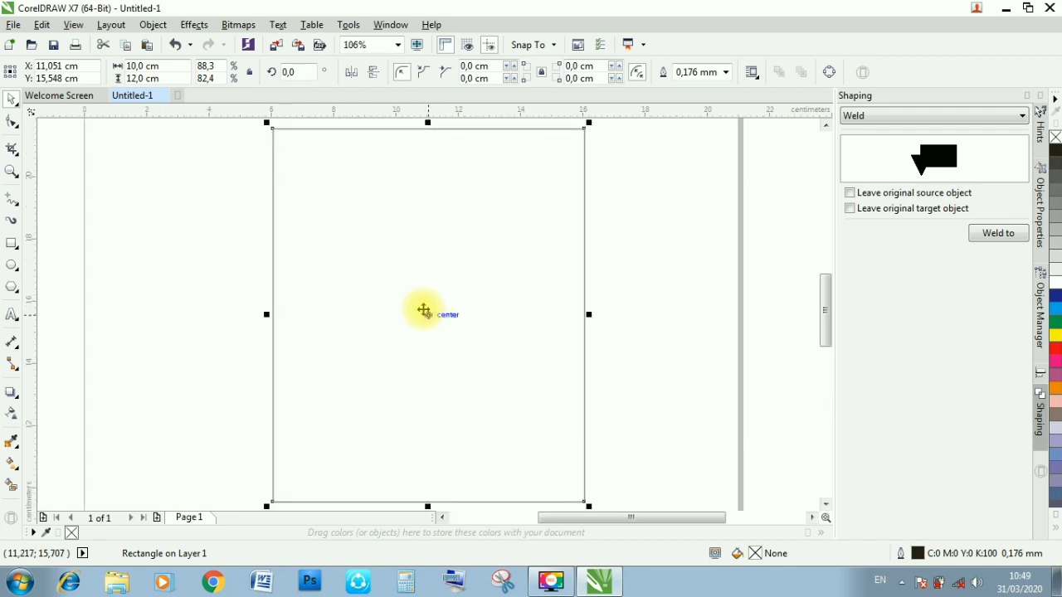
pyautogui.click(13, 263)
pyautogui.moveTo(321, 185); pyautogui.dragTo(560, 436)
pyautogui.moveTo(445, 312); pyautogui.dragTo(430, 286)
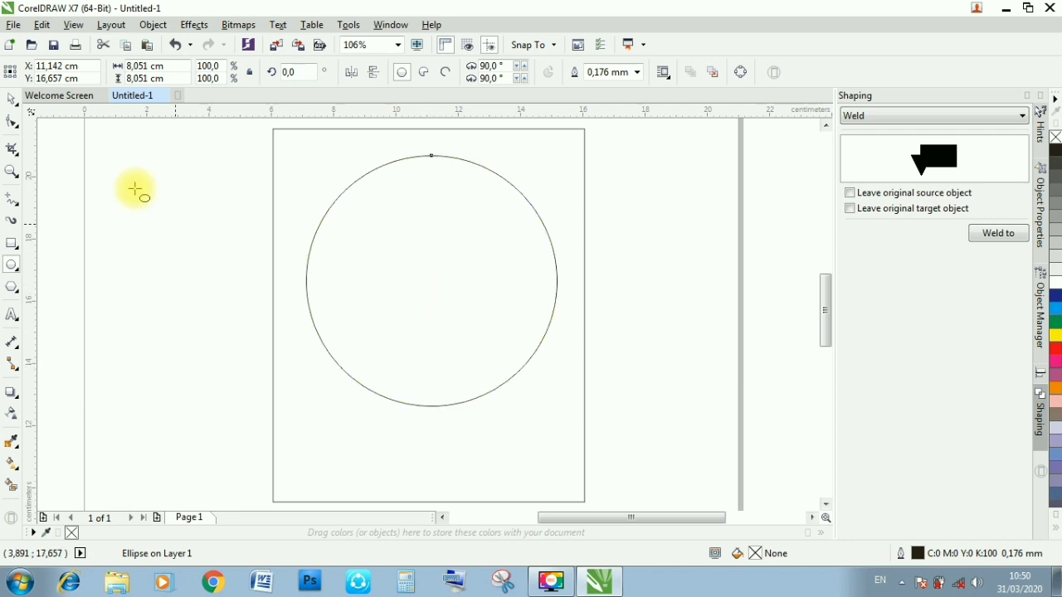
# Step: Duplicate the circle, move the copy lower in the rectangle and flatten it into an oval about 2.1 cm high beneath the original
pyautogui.click(8, 101)
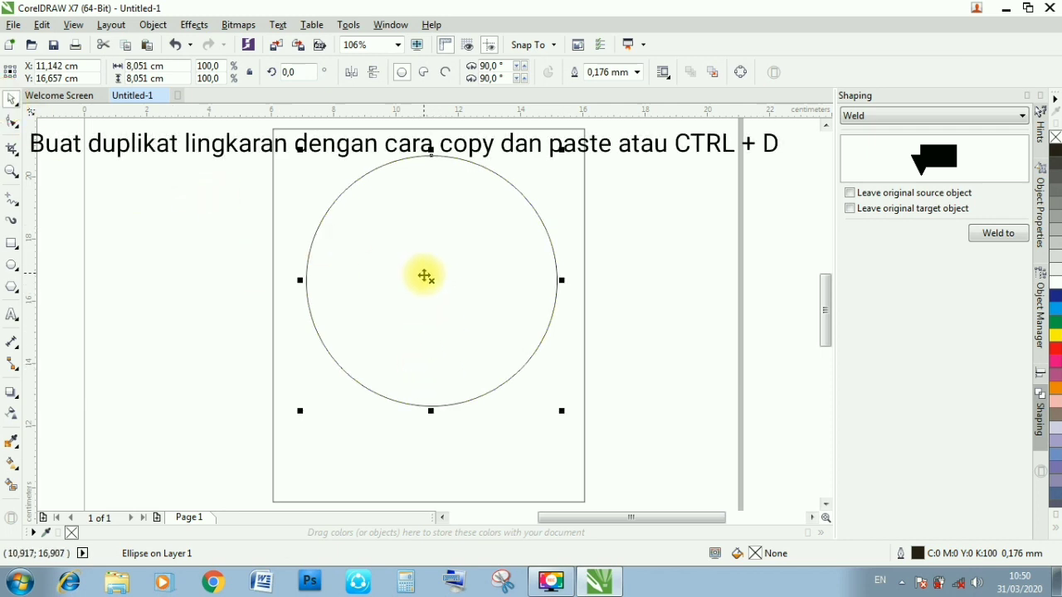
pyautogui.hotkey('ctrl', 'd')
pyautogui.moveTo(451, 265); pyautogui.dragTo(432, 363)
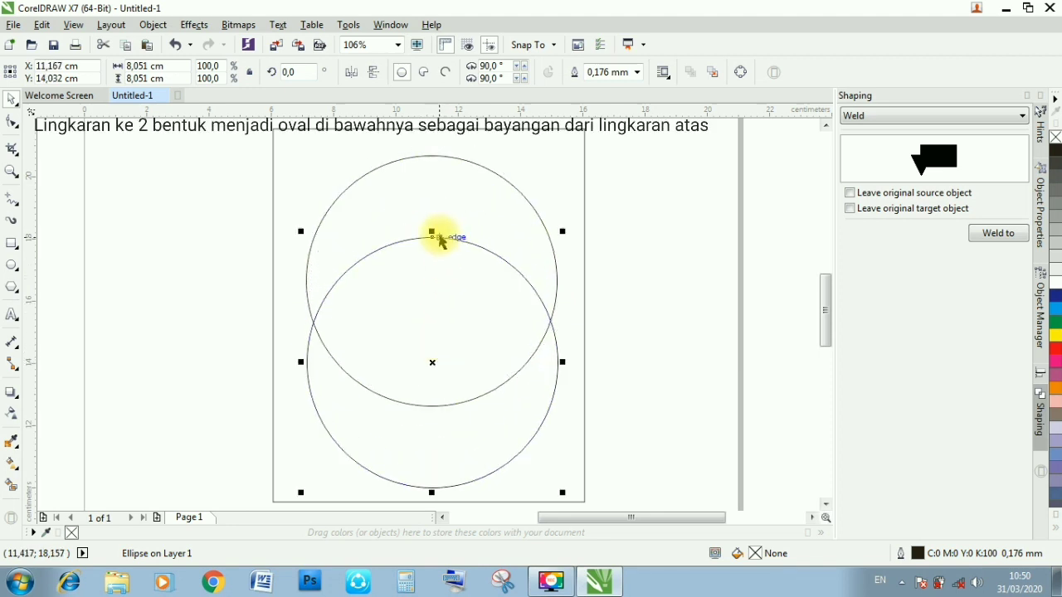
pyautogui.moveTo(432, 237); pyautogui.dragTo(432, 419)
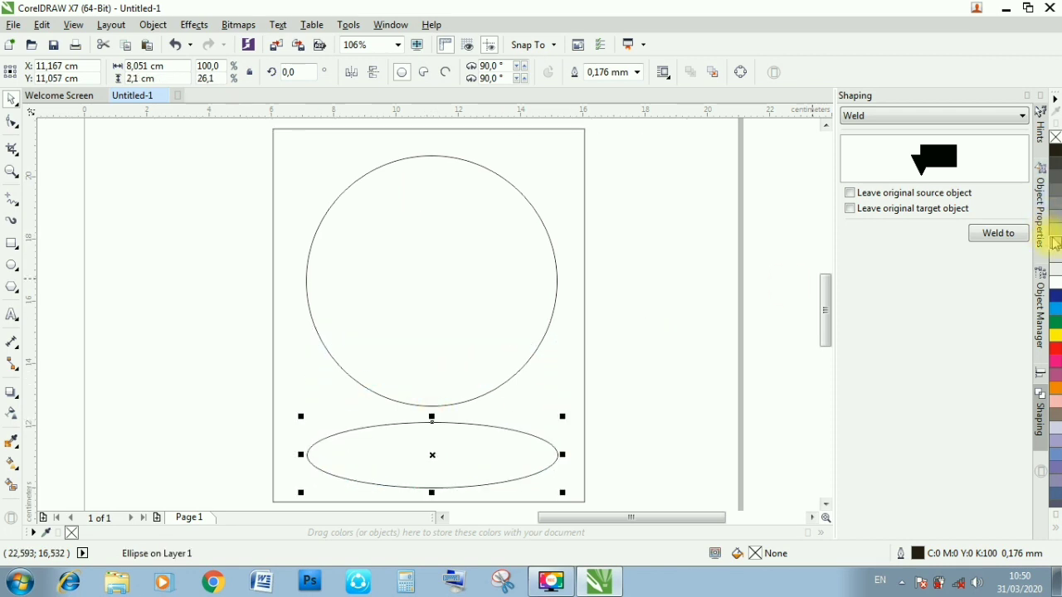
# Step: Fill the oval with 60% black grey and set its outline width to None
pyautogui.click(1056, 217)
pyautogui.click(1056, 204)
pyautogui.click(635, 72)
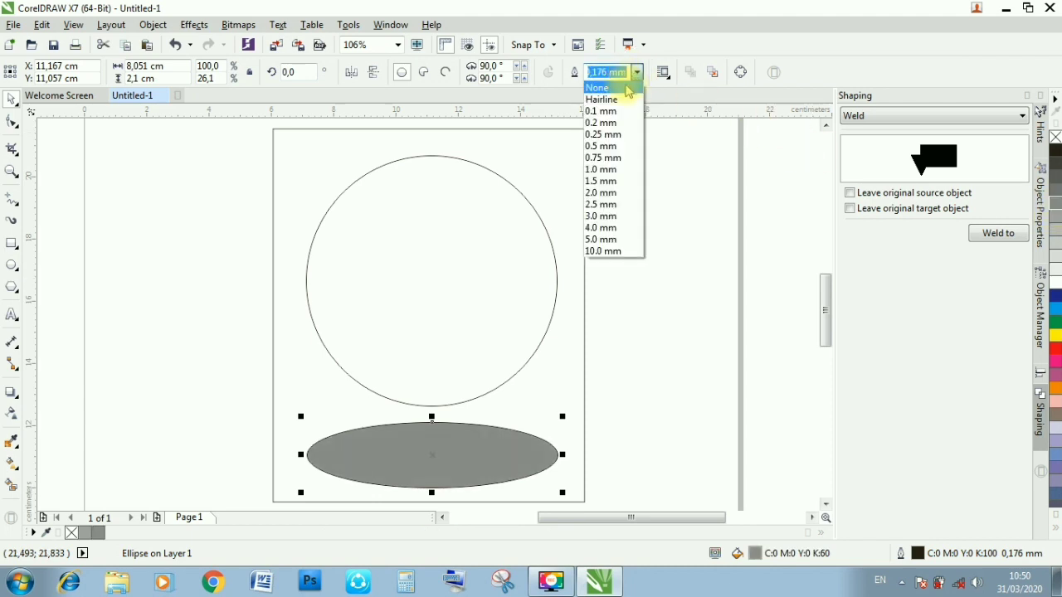
pyautogui.click(612, 81)
# Step: Fill the main circle with a slightly faded blue, about C:76 M:67 Y:0 K:0
pyautogui.click(486, 217)
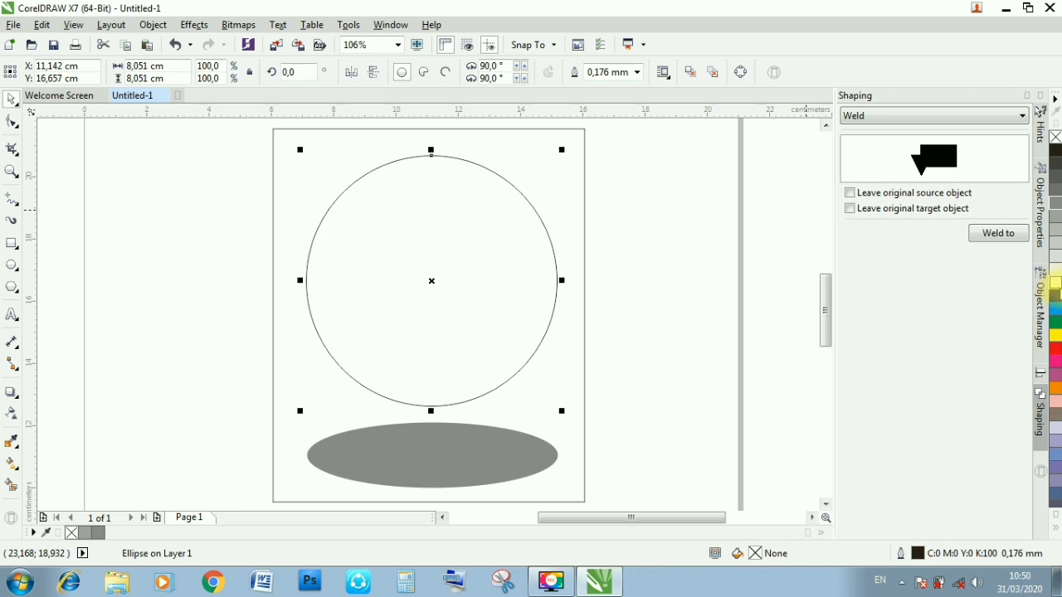
pyautogui.click(1055, 295)
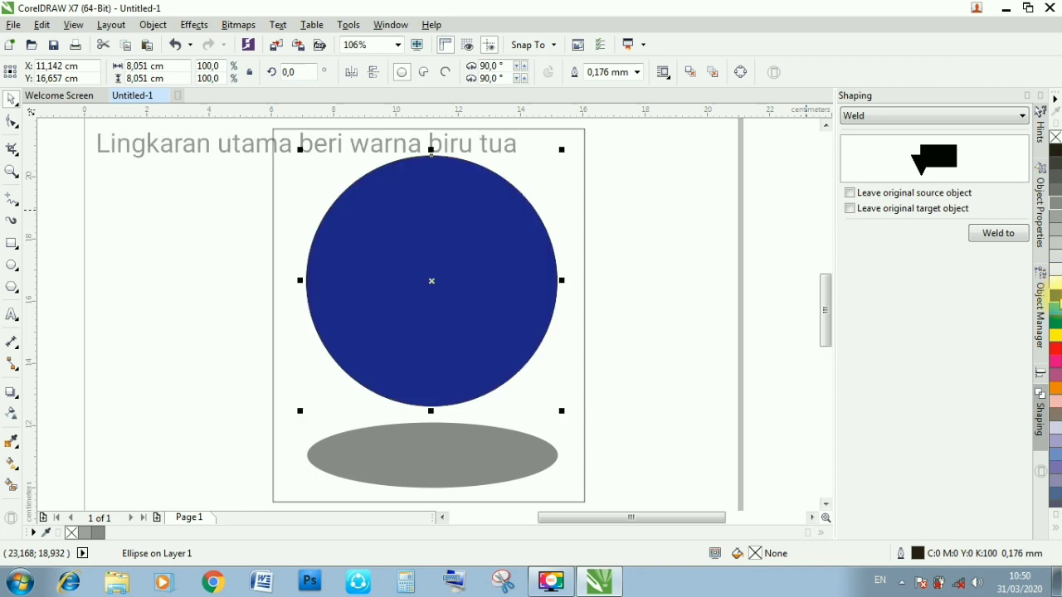
pyautogui.doubleClick(753, 556)
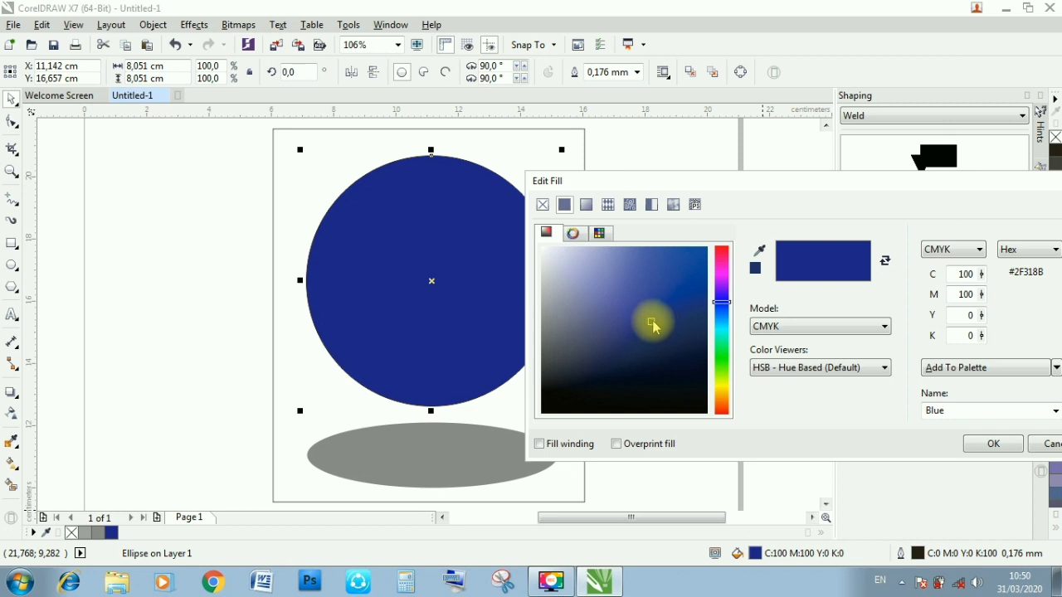
pyautogui.moveTo(649, 320); pyautogui.dragTo(627, 287)
pyautogui.click(988, 446)
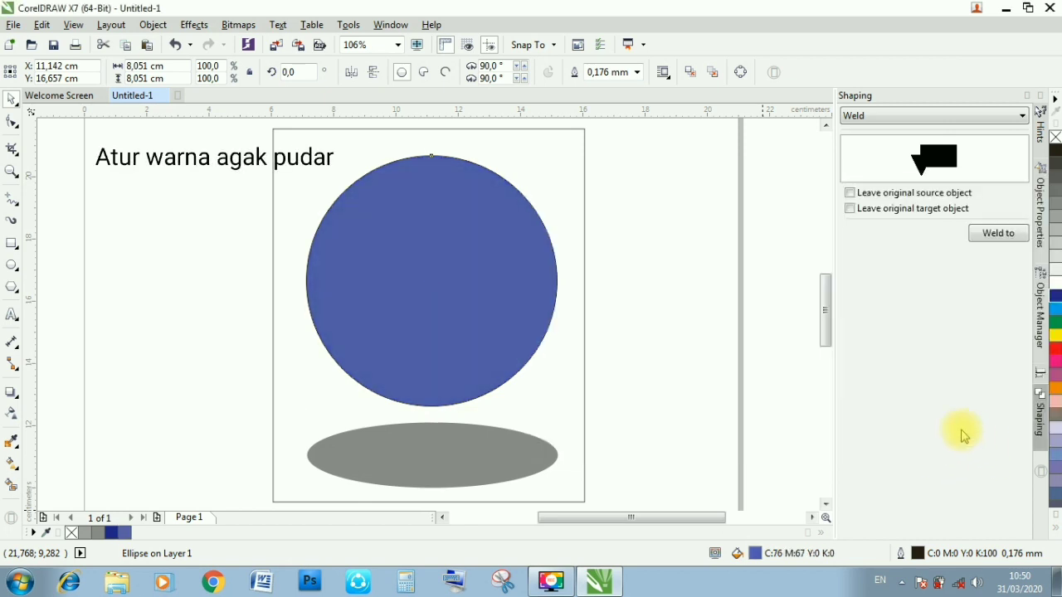
# Step: Apply a radial fountain fill to the main circle, with white centred below it and blue towards its upper part
pyautogui.click(13, 463)
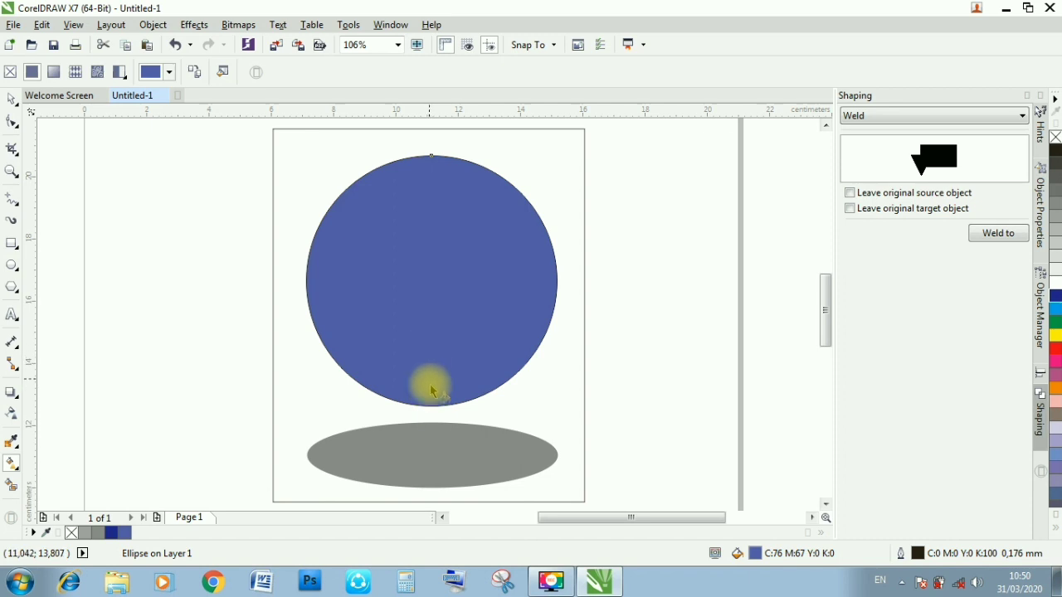
pyautogui.moveTo(431, 448); pyautogui.dragTo(431, 292)
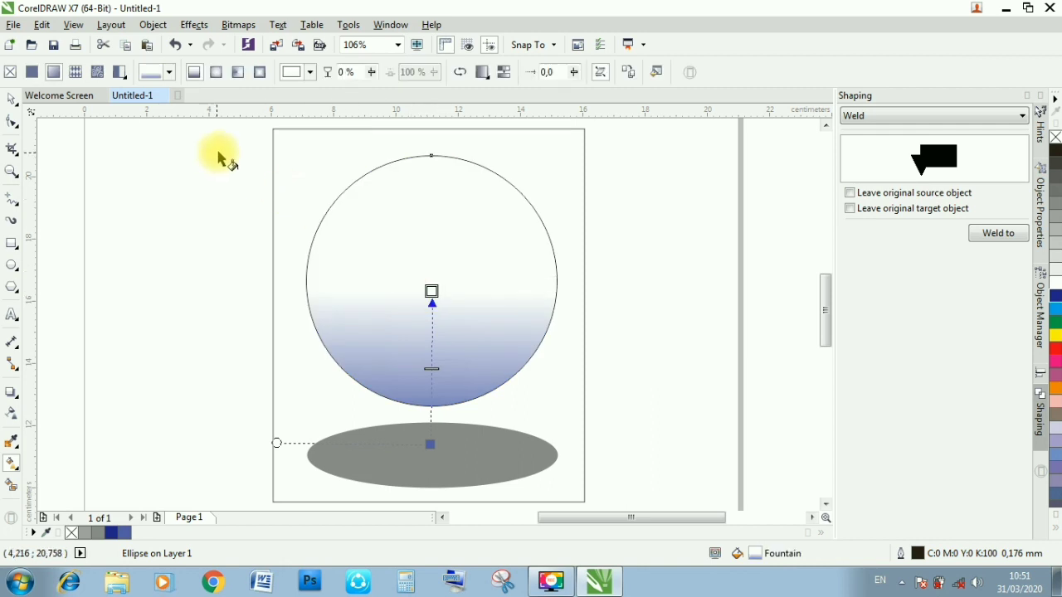
pyautogui.click(216, 73)
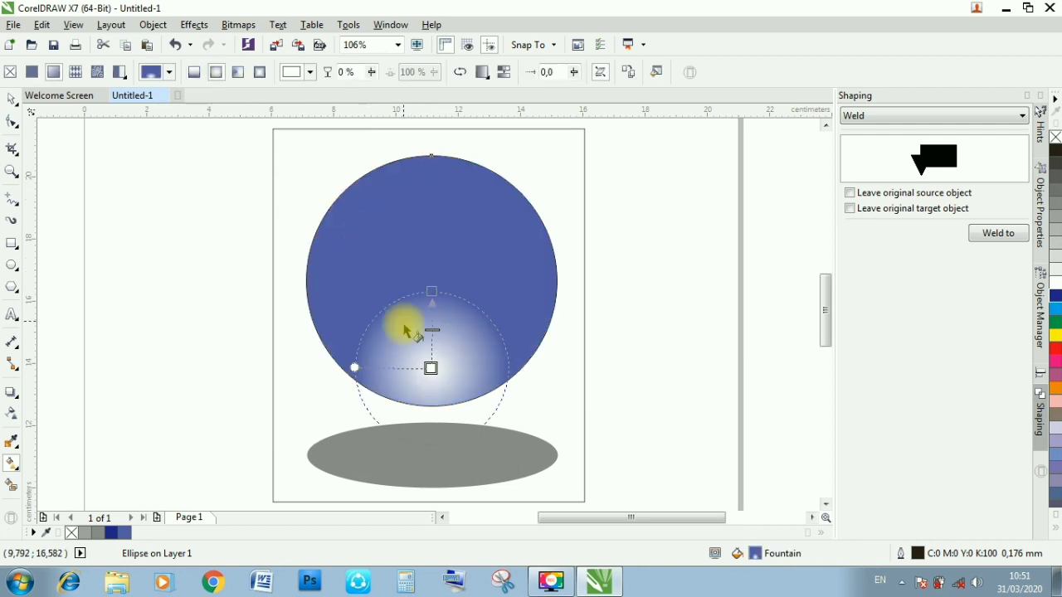
pyautogui.moveTo(432, 409); pyautogui.dragTo(434, 467)
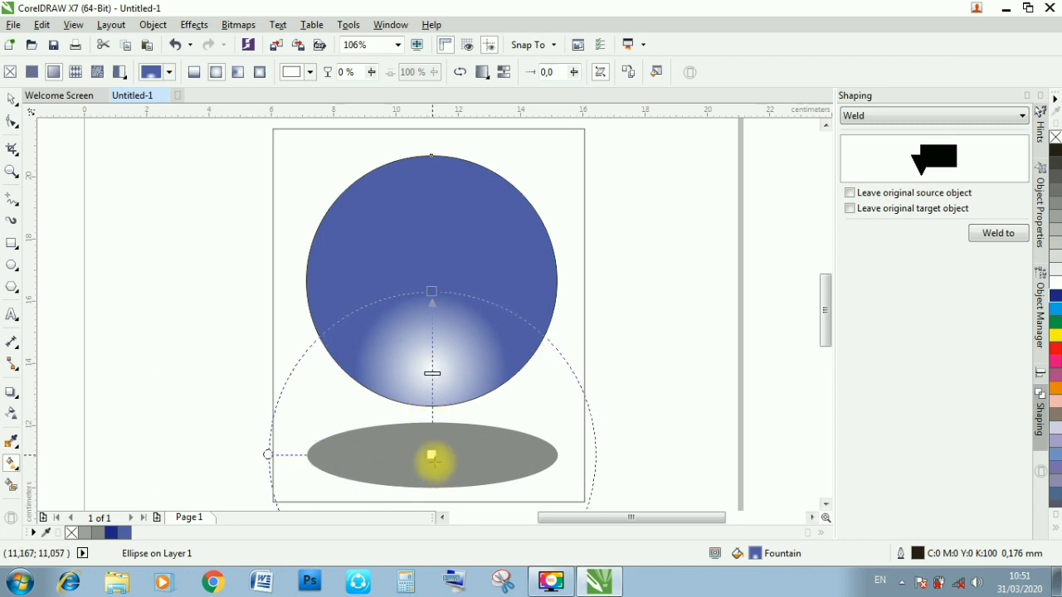
pyautogui.click(432, 292)
pyautogui.moveTo(432, 291); pyautogui.dragTo(433, 219)
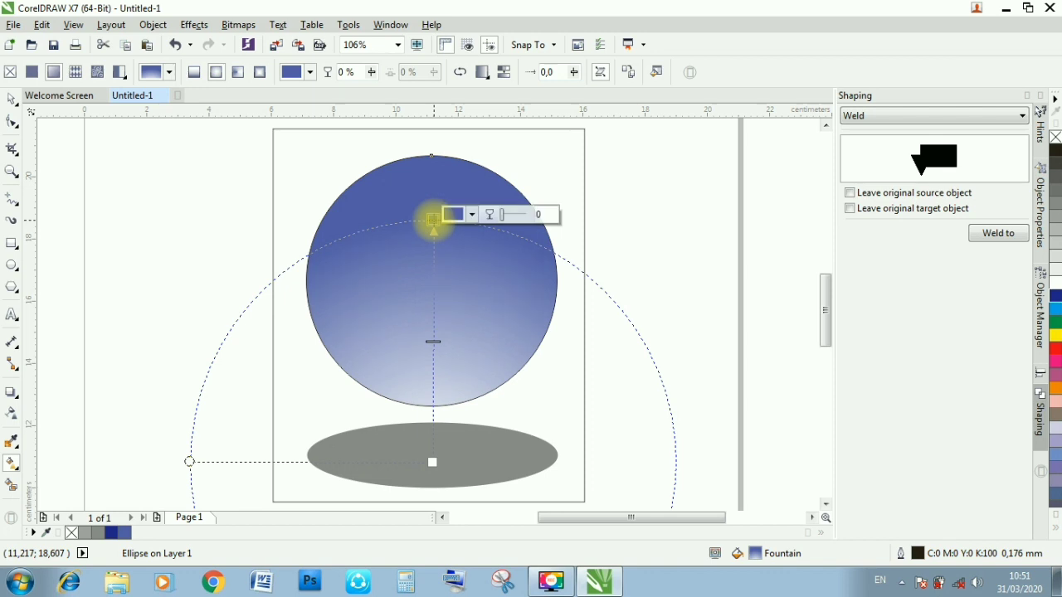
pyautogui.click(13, 100)
pyautogui.click(695, 290)
# Step: Duplicate the gradient circle and place the copy about 4 cm straight below the original, overlapping its lower half
pyautogui.click(404, 262)
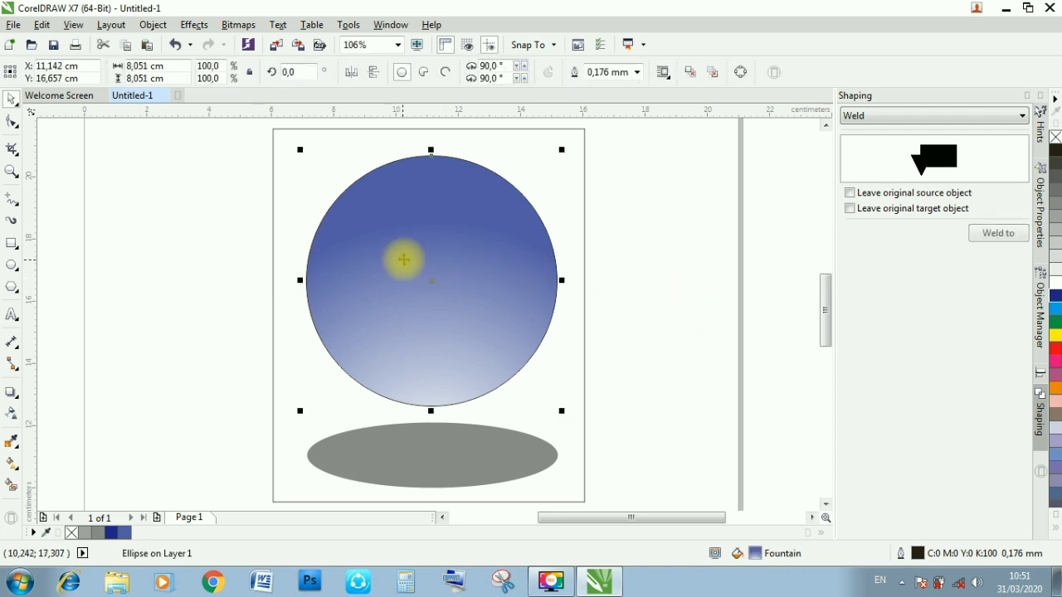
pyautogui.hotkey('ctrl', 'd')
pyautogui.moveTo(472, 218); pyautogui.dragTo(445, 301)
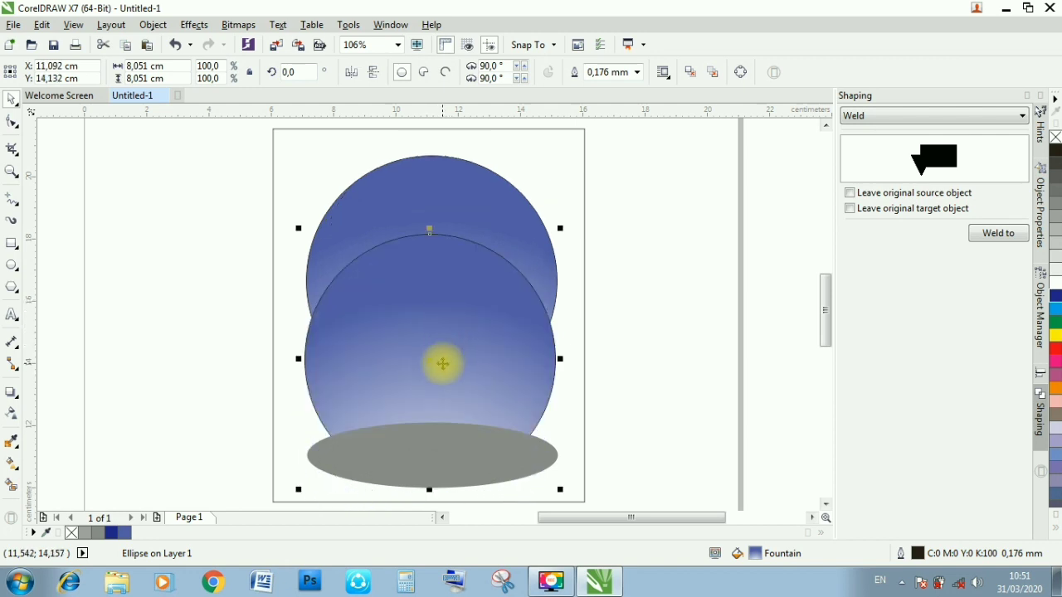
pyautogui.moveTo(434, 354); pyautogui.dragTo(431, 405)
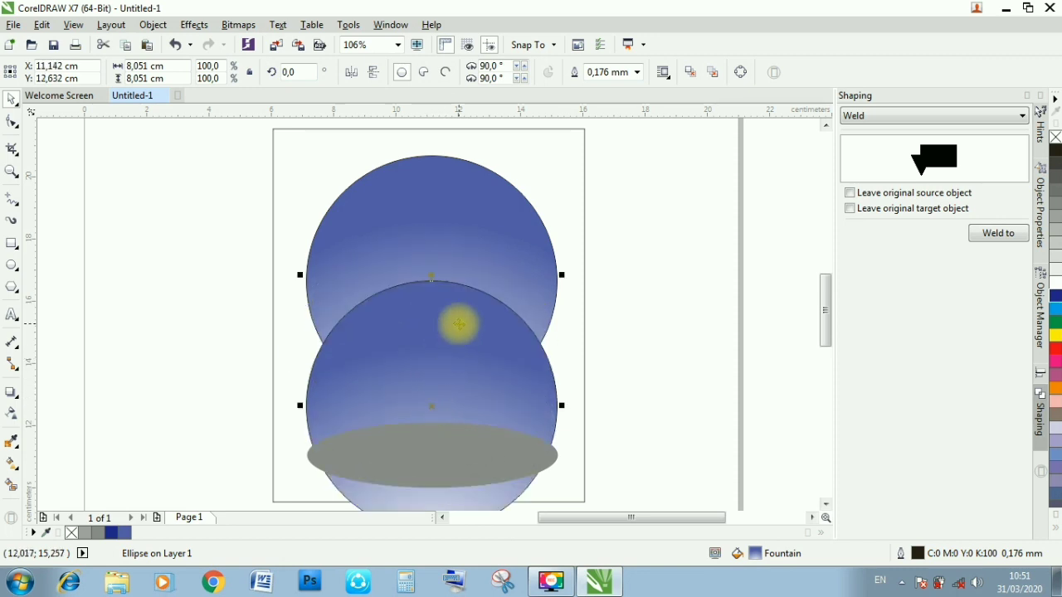
# Step: Give the lower circle a dark blue radial fountain fill with a small white glow at its top edge, and remove its outline
pyautogui.click(465, 367)
pyautogui.click(1056, 295)
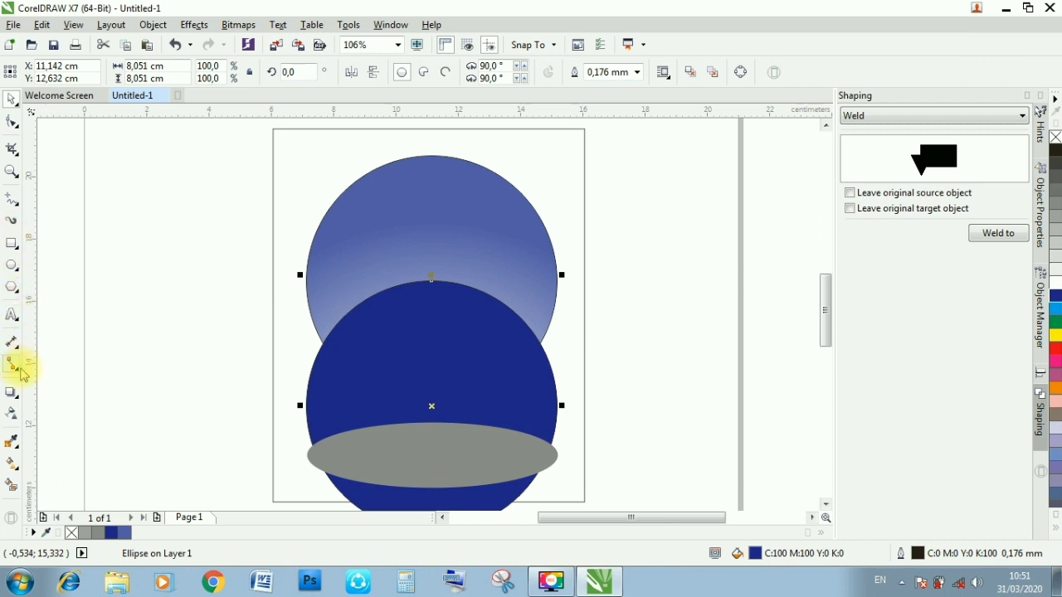
pyautogui.click(12, 462)
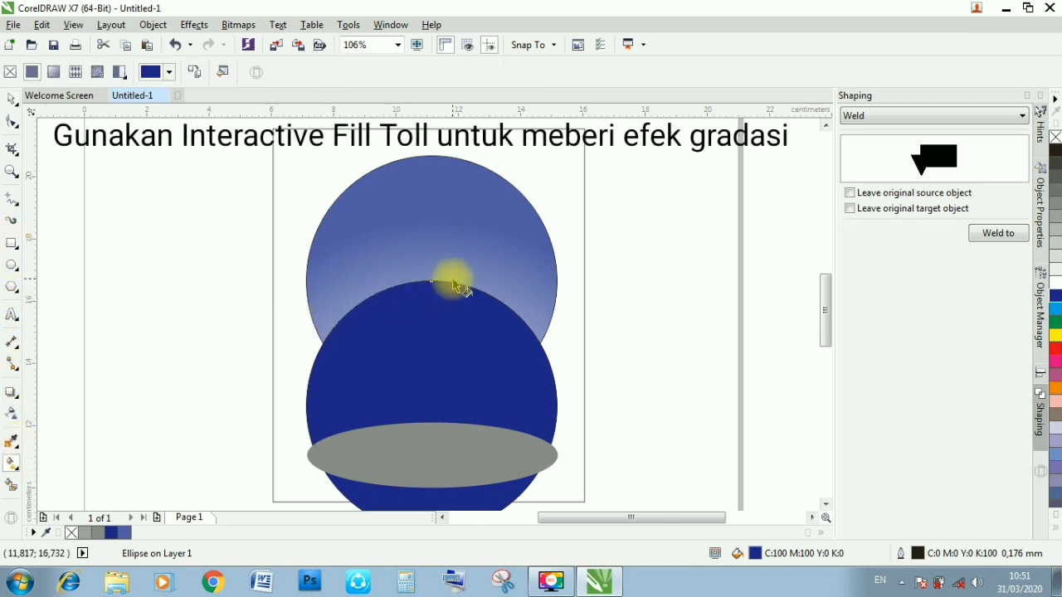
pyautogui.moveTo(431, 283); pyautogui.dragTo(431, 337)
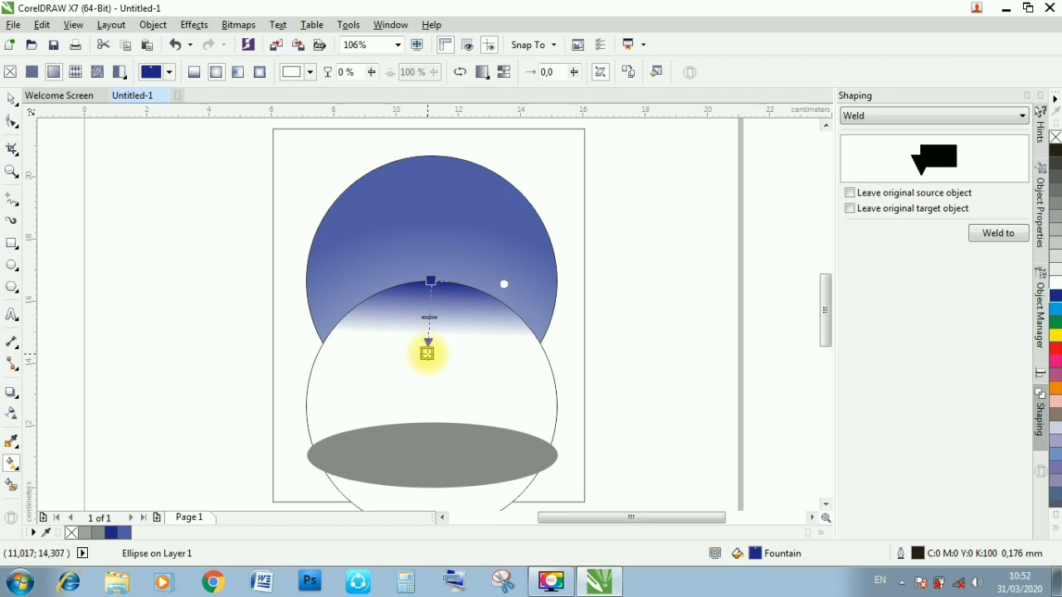
pyautogui.moveTo(432, 355)
pyautogui.mouseDown()
pyautogui.moveTo(429, 339)
pyautogui.moveTo(429, 354)
pyautogui.mouseUp()
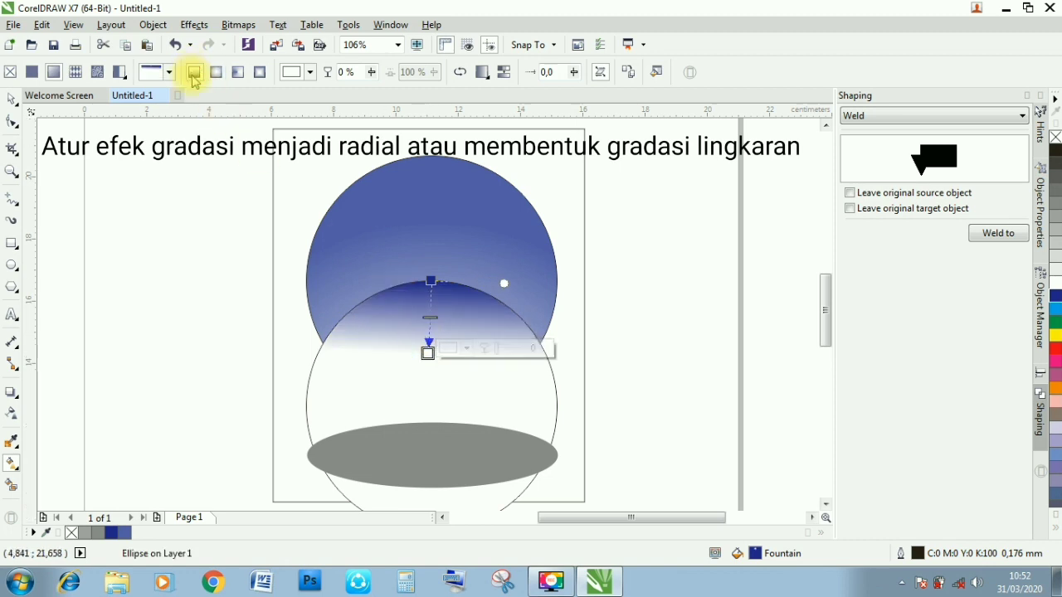
pyautogui.click(215, 71)
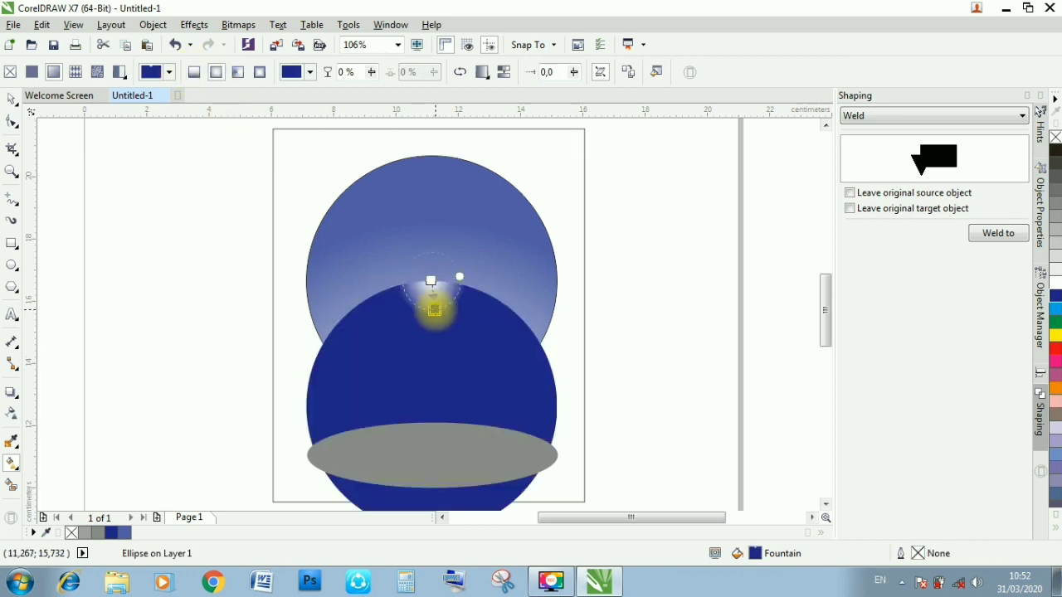
pyautogui.moveTo(428, 314); pyautogui.dragTo(430, 323)
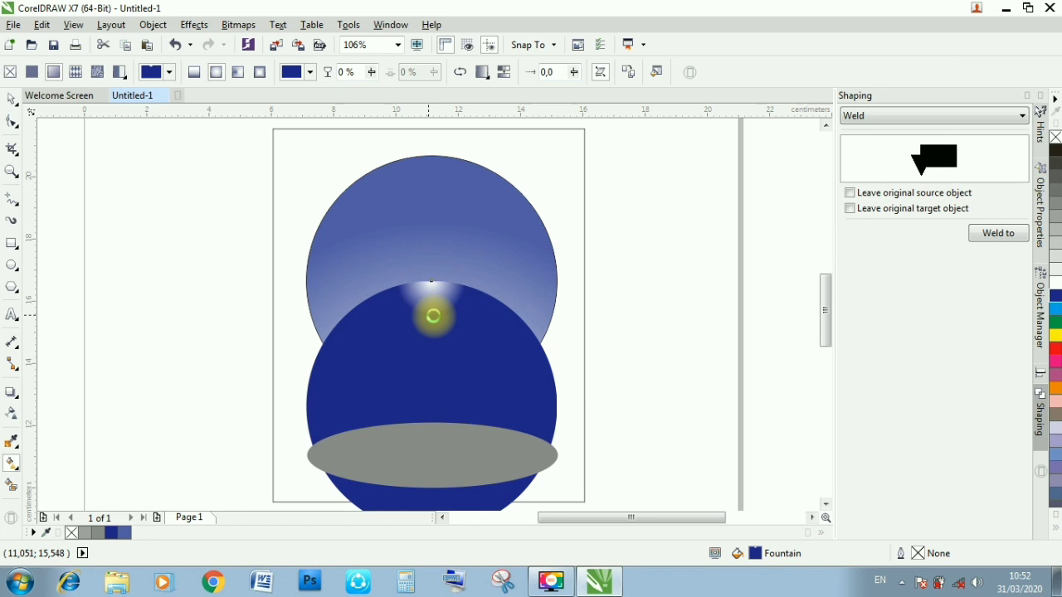
pyautogui.moveTo(433, 315); pyautogui.dragTo(428, 315)
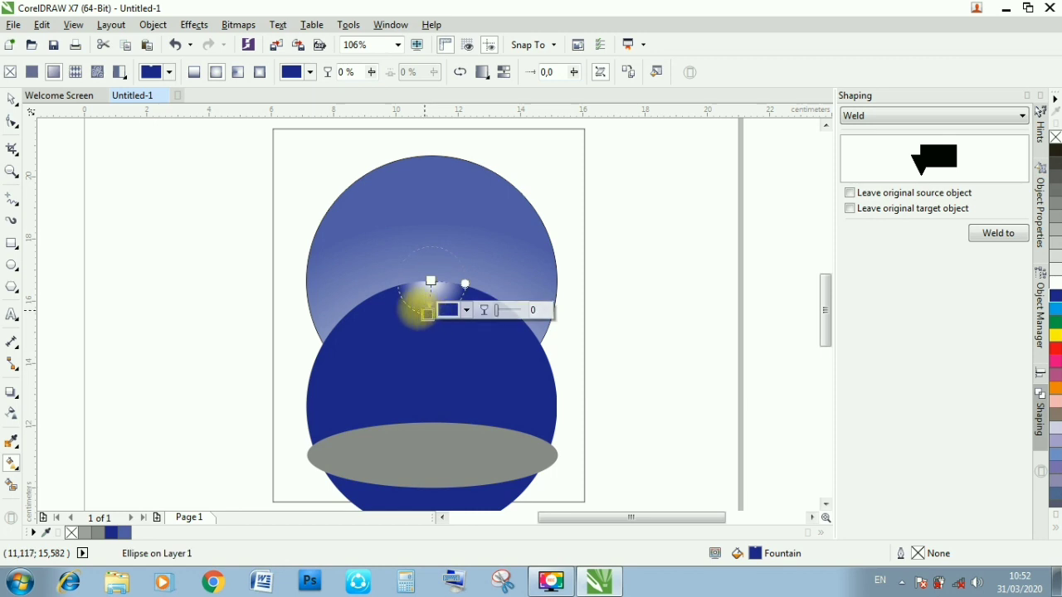
pyautogui.click(11, 99)
pyautogui.click(131, 205)
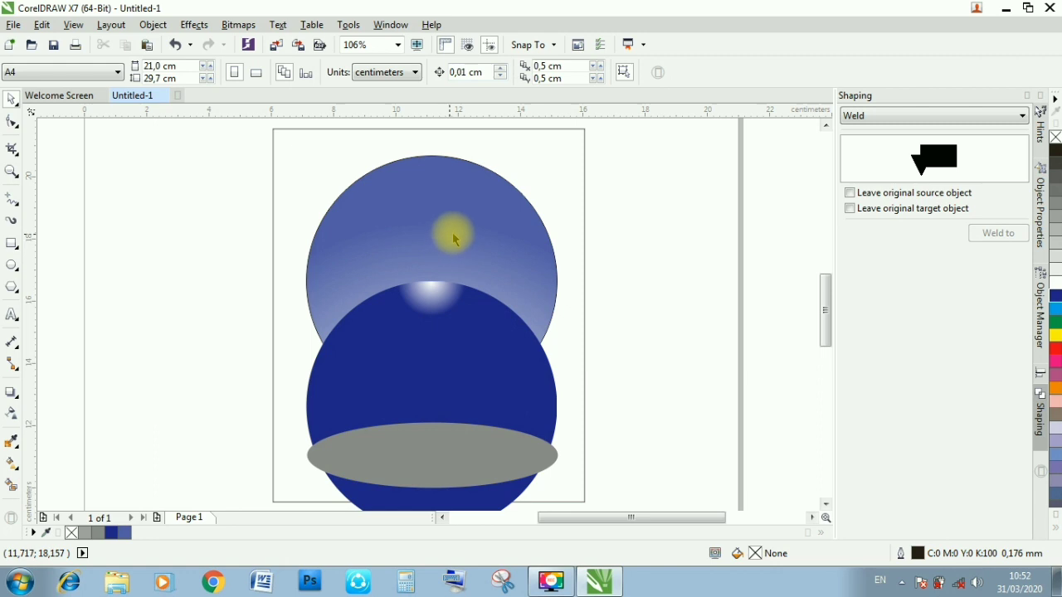
# Step: Change the blue colour of the lower circle's fountain fill to a faded blue, about C:78 M:72 Y:0 K:0
pyautogui.click(464, 352)
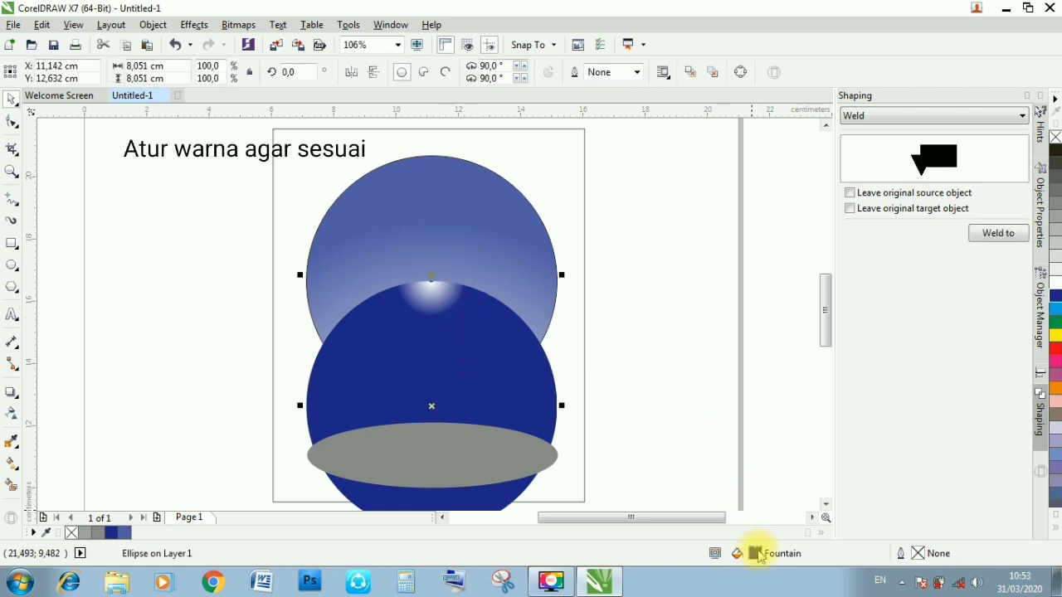
pyautogui.doubleClick(756, 554)
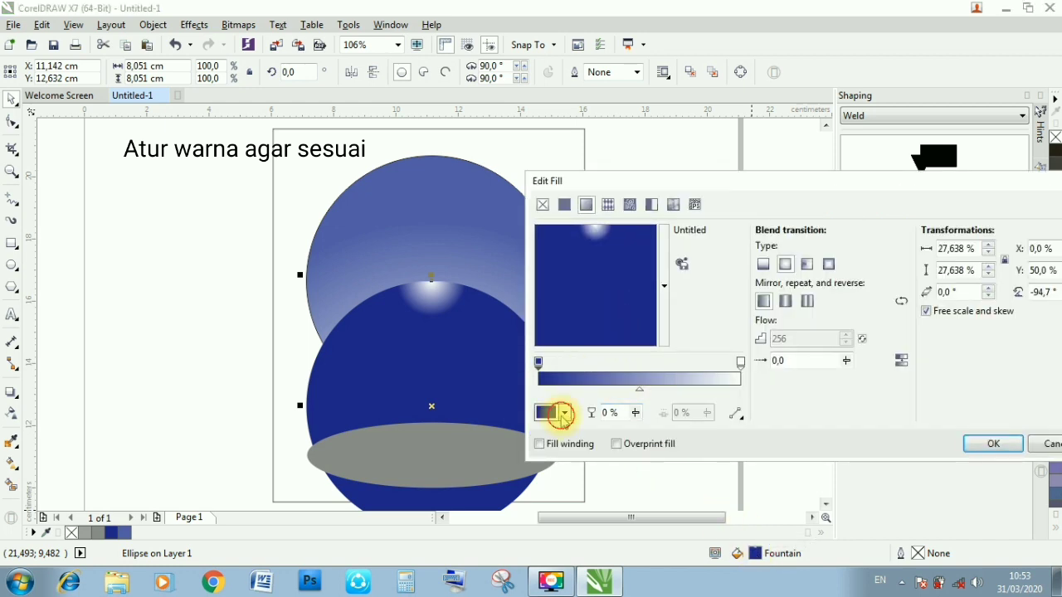
pyautogui.click(563, 414)
pyautogui.moveTo(599, 329); pyautogui.dragTo(592, 317)
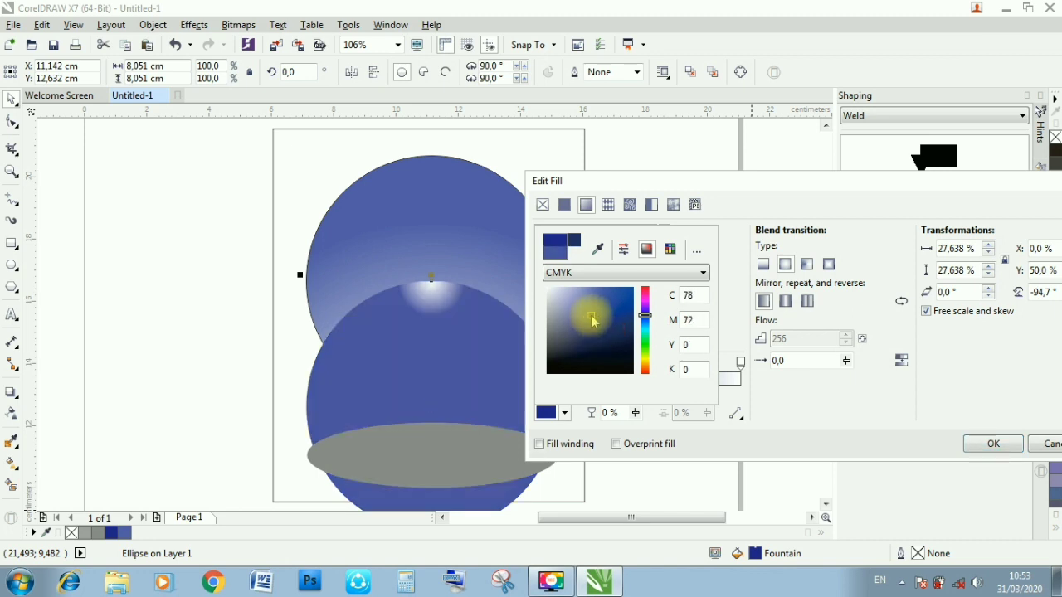
pyautogui.click(938, 405)
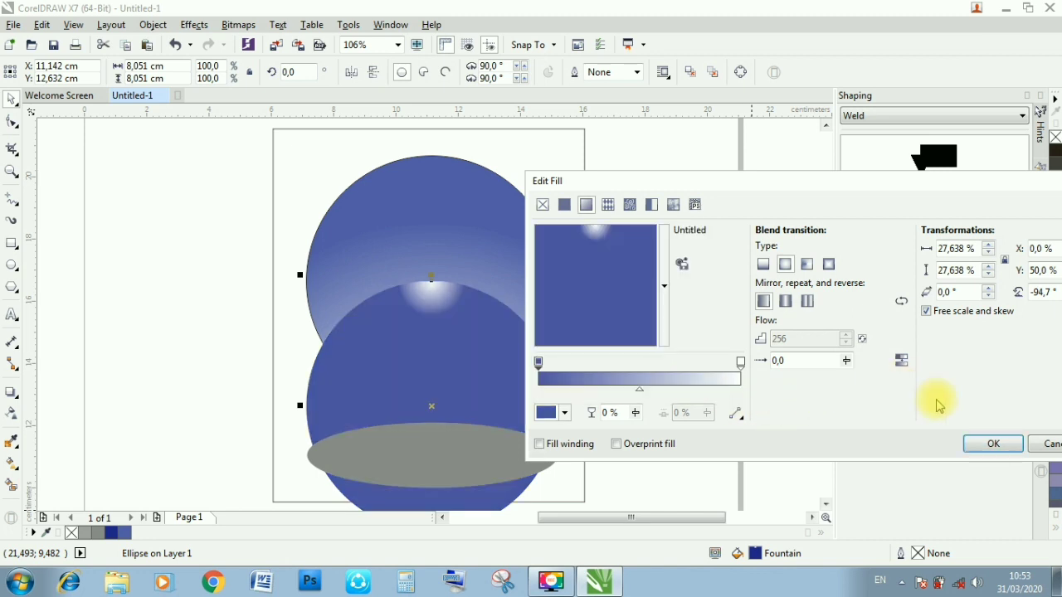
pyautogui.click(993, 448)
pyautogui.click(780, 399)
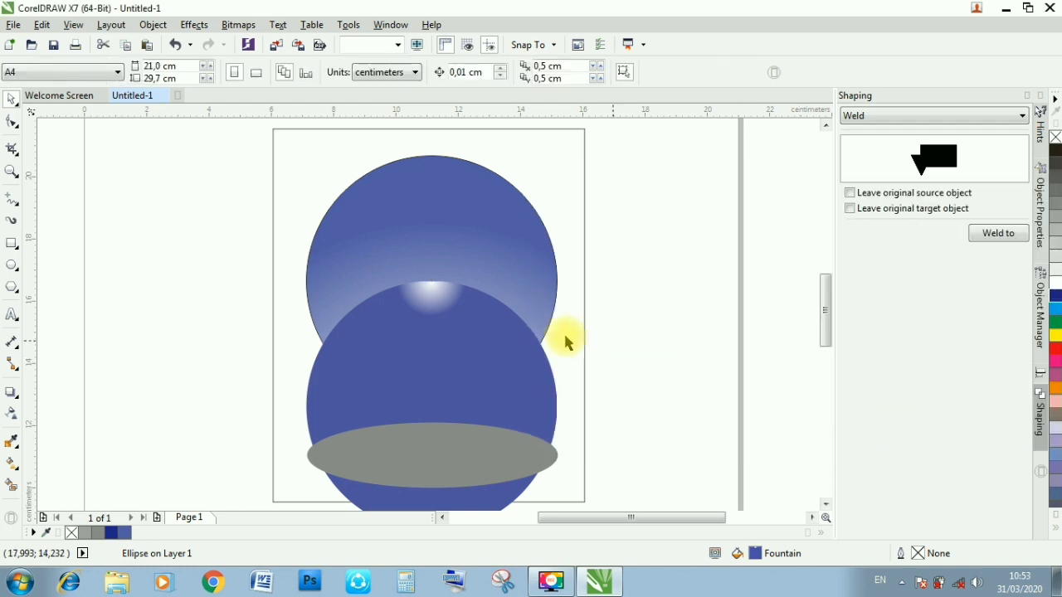
# Step: PowerClip the lower circle inside the main circle
pyautogui.click(507, 347)
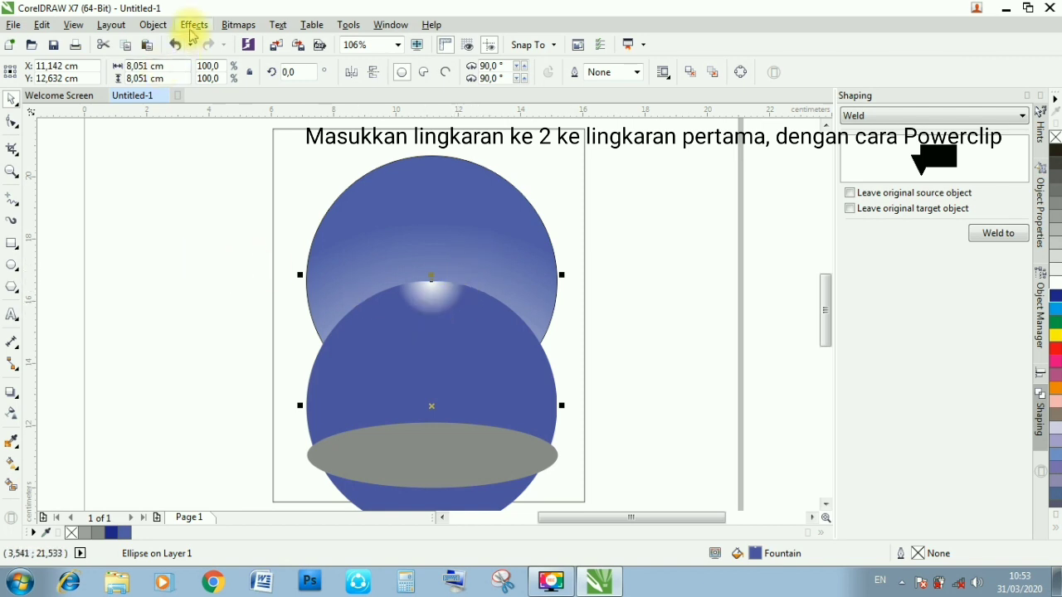
pyautogui.click(192, 28)
pyautogui.moveTo(154, 21)
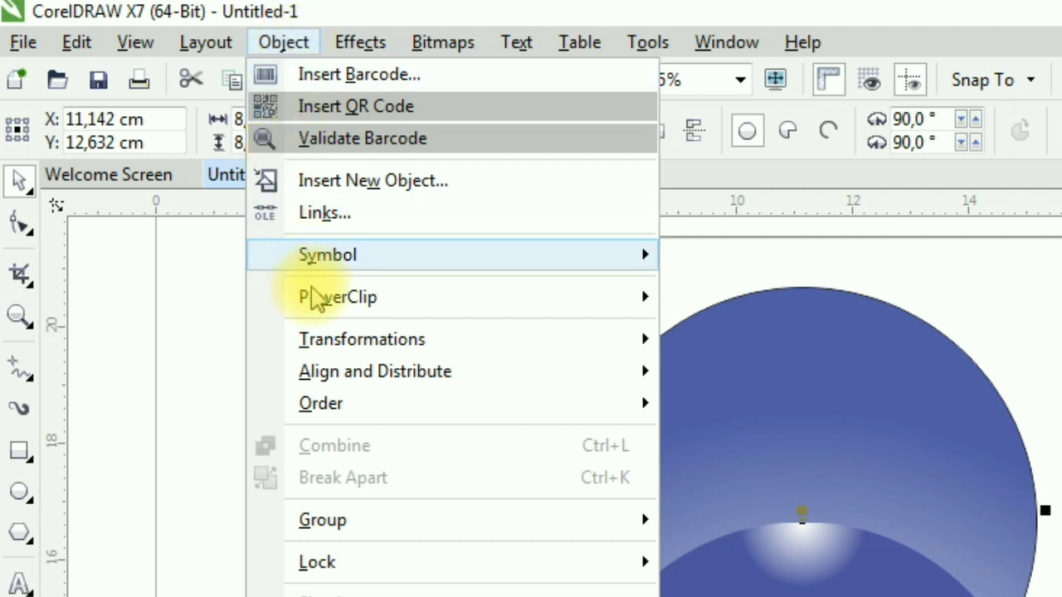
pyautogui.moveTo(635, 308)
pyautogui.click(739, 296)
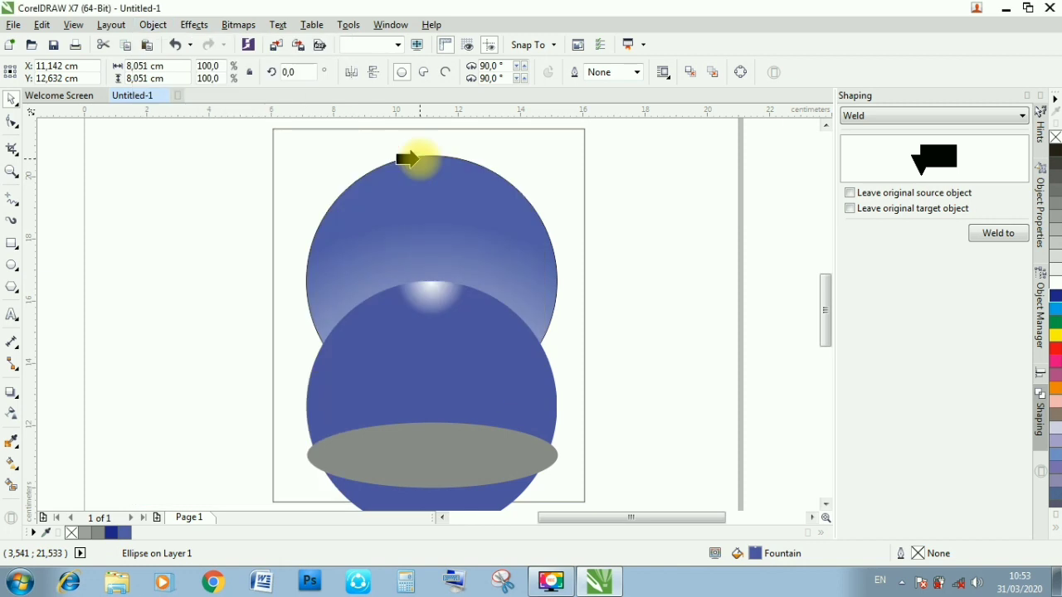
pyautogui.click(415, 183)
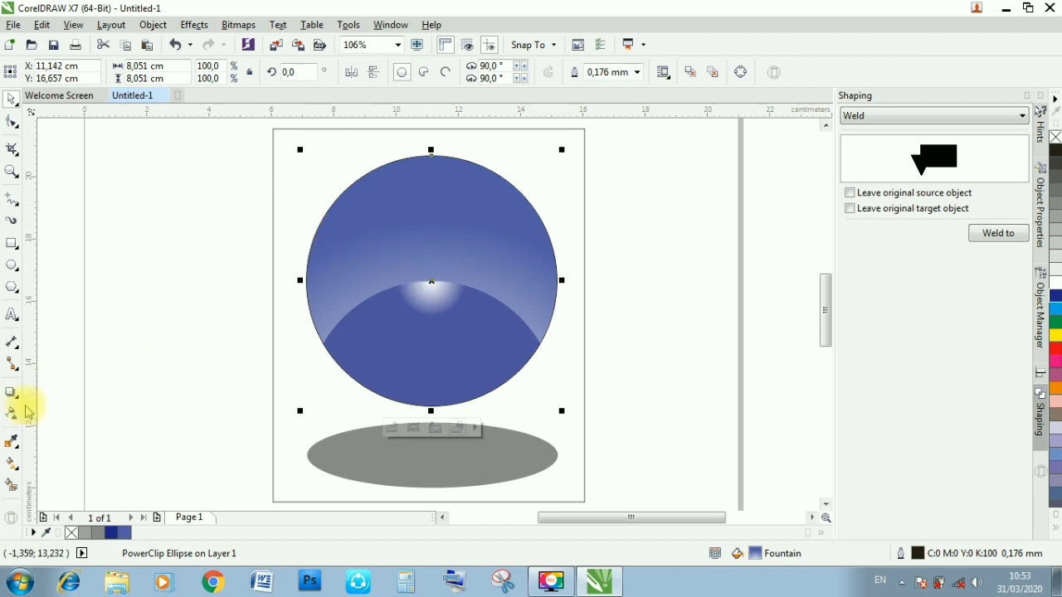
# Step: Draw an oval about 2.95 × 1.875 cm in the upper half of the blue circle and move it up near the circle's top edge
pyautogui.click(17, 466)
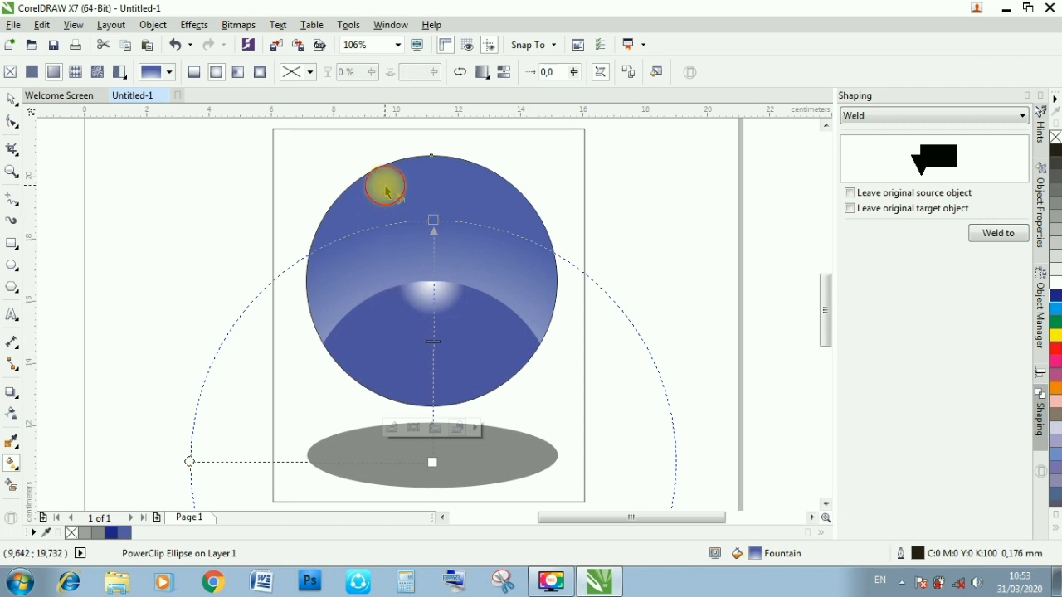
pyautogui.click(11, 99)
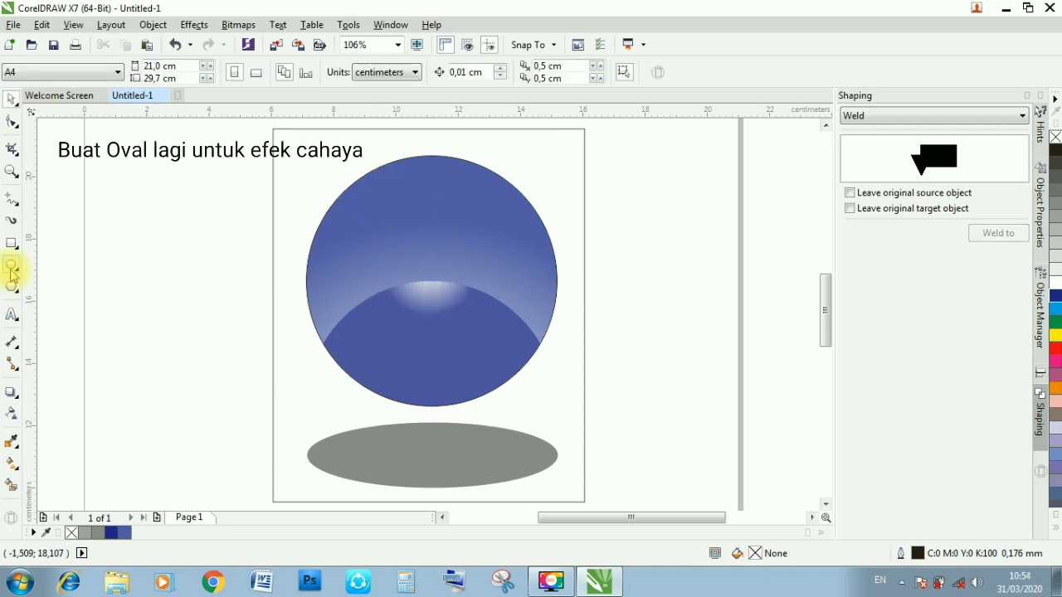
pyautogui.click(11, 265)
pyautogui.moveTo(380, 194); pyautogui.dragTo(473, 253)
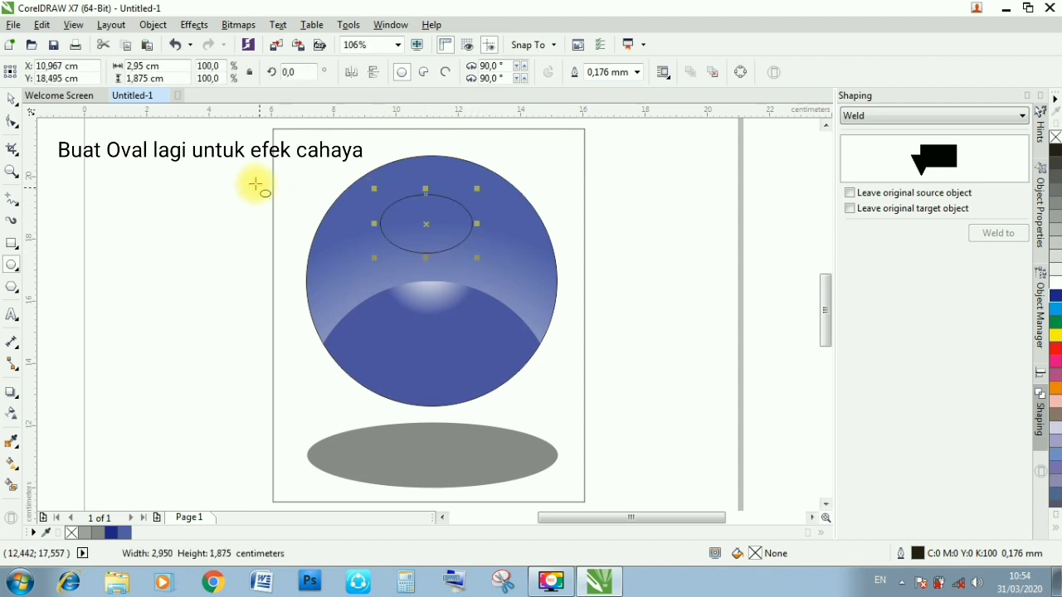
pyautogui.click(13, 102)
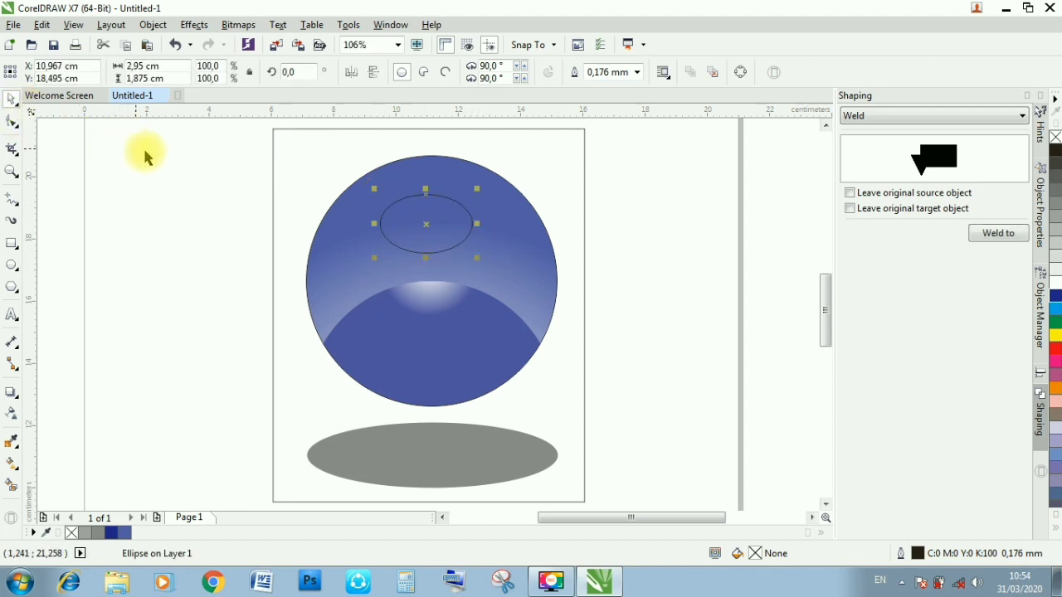
pyautogui.moveTo(427, 234); pyautogui.dragTo(425, 197)
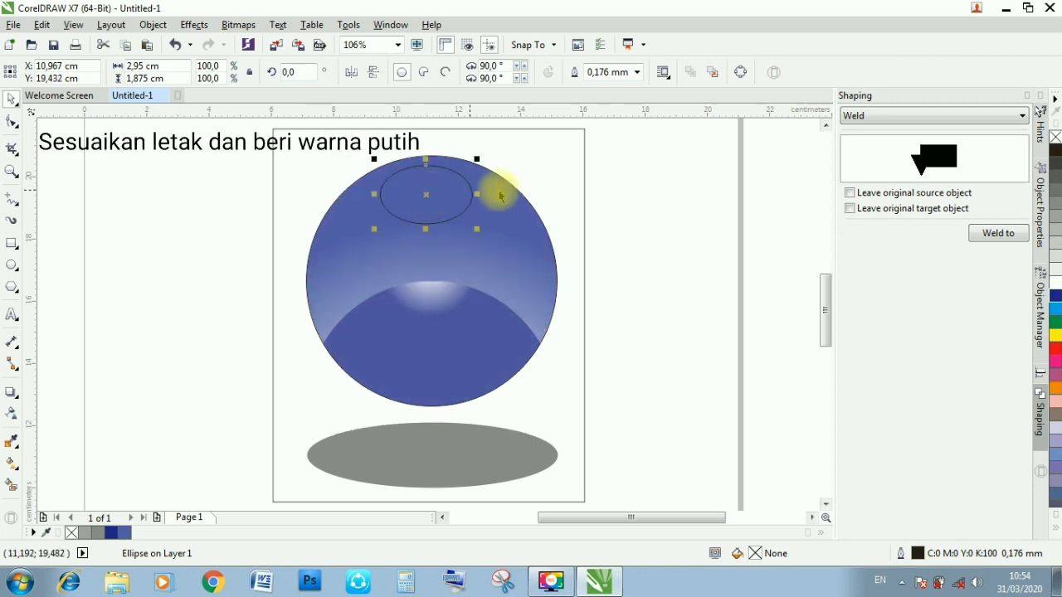
# Step: Fill the small oval white without an outline and apply a linear transparency that fades it out toward its lower edge
pyautogui.click(1054, 286)
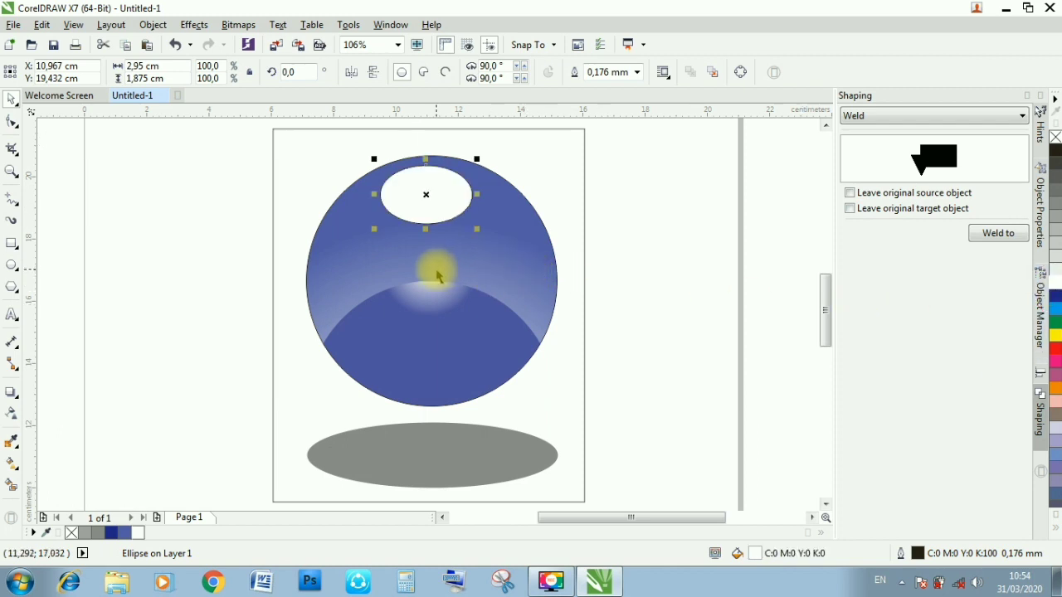
pyautogui.click(200, 306)
pyautogui.click(12, 412)
pyautogui.click(433, 196)
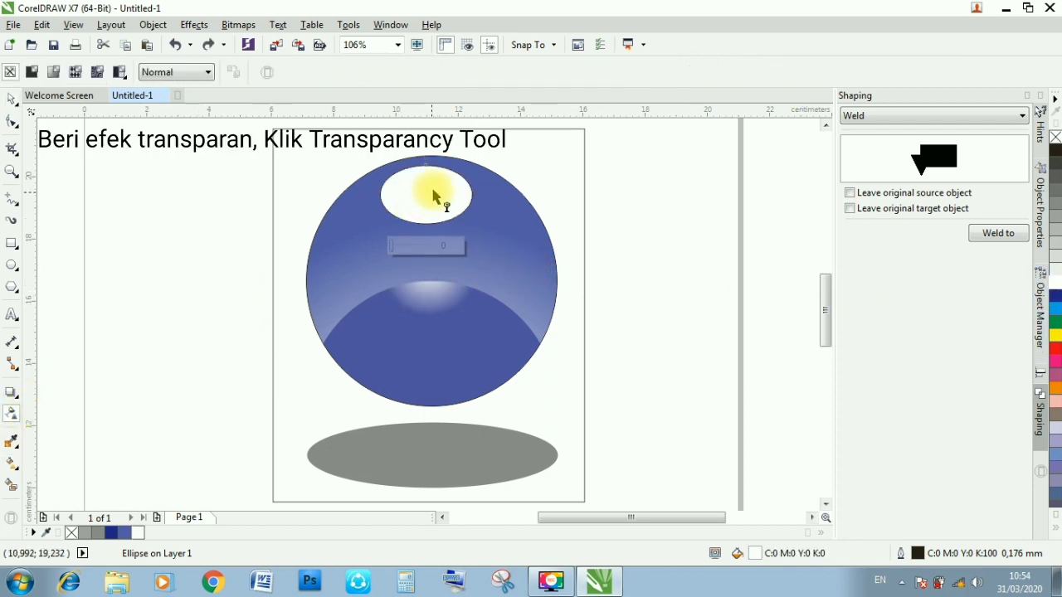
pyautogui.moveTo(426, 167); pyautogui.dragTo(420, 262)
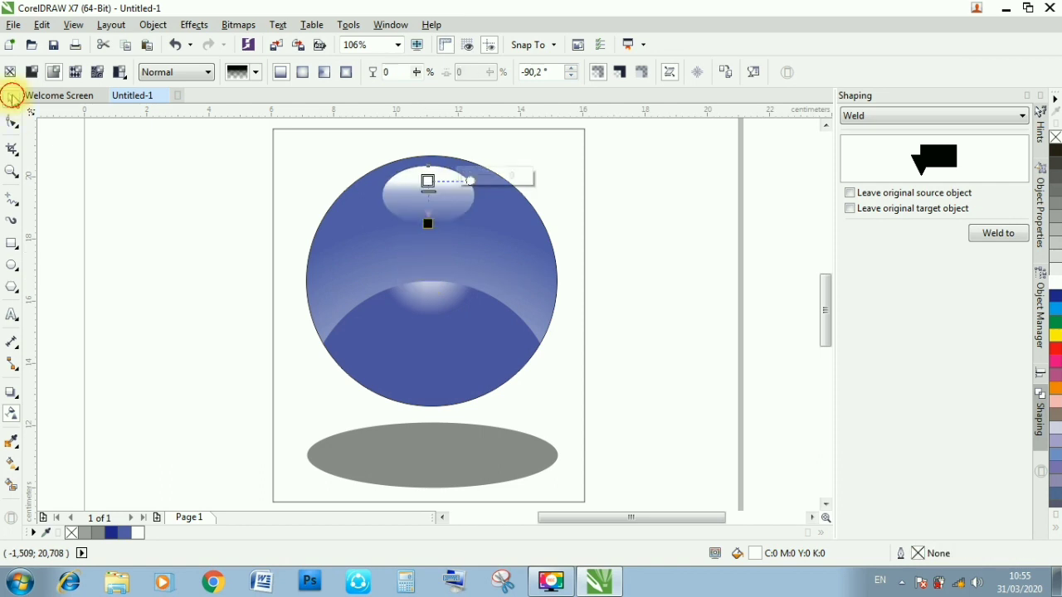
pyautogui.click(12, 97)
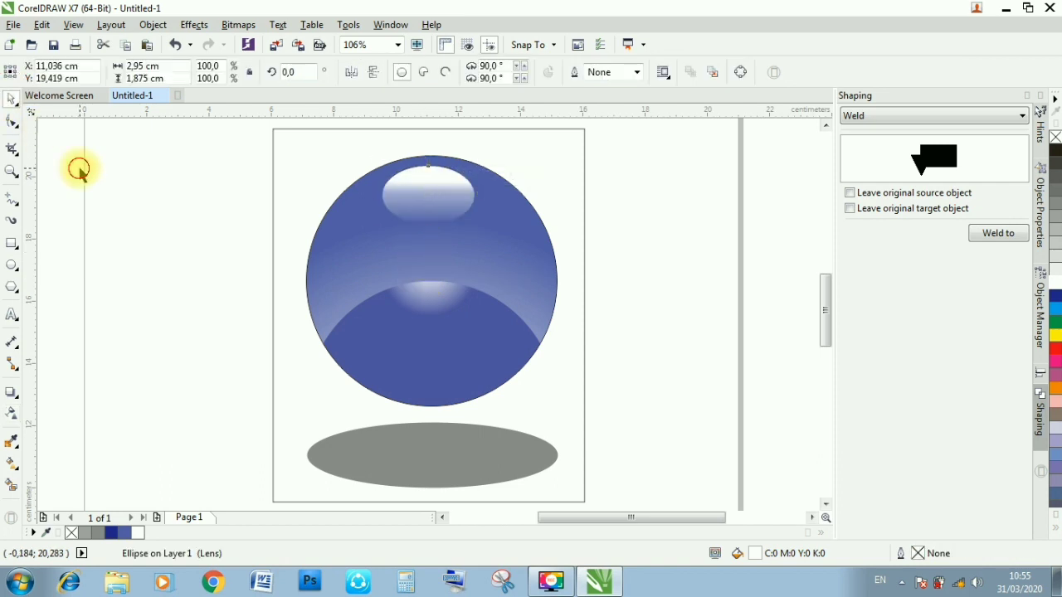
pyautogui.click(83, 171)
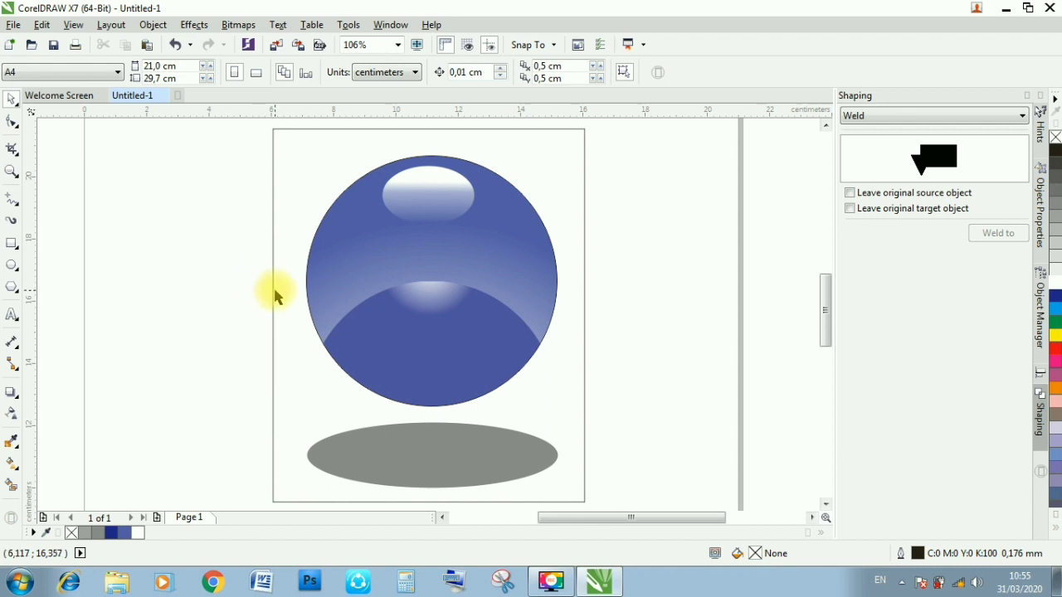
pyautogui.click(13, 264)
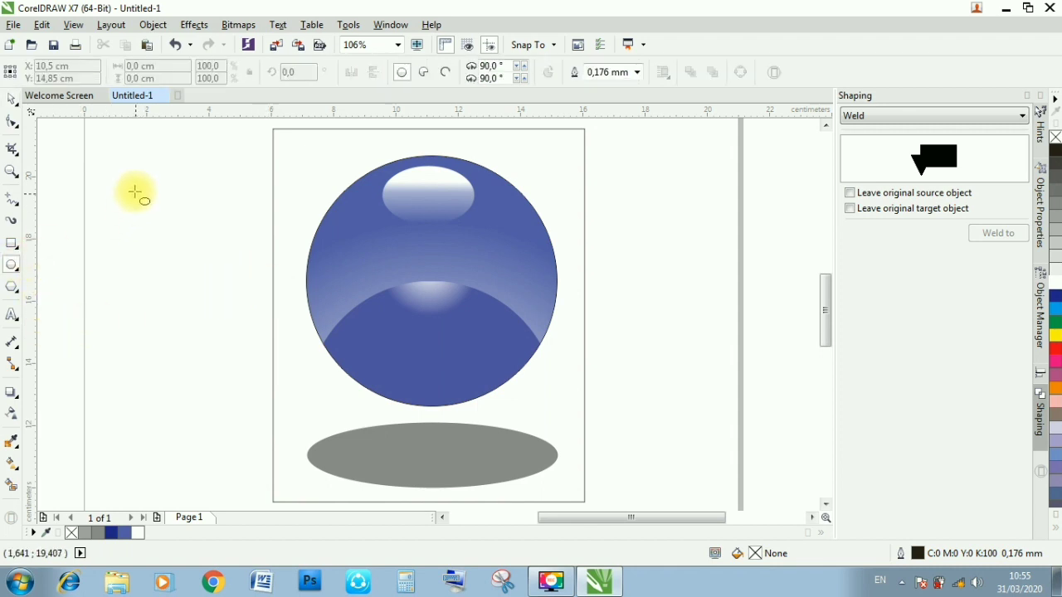
pyautogui.moveTo(104, 174); pyautogui.dragTo(330, 386)
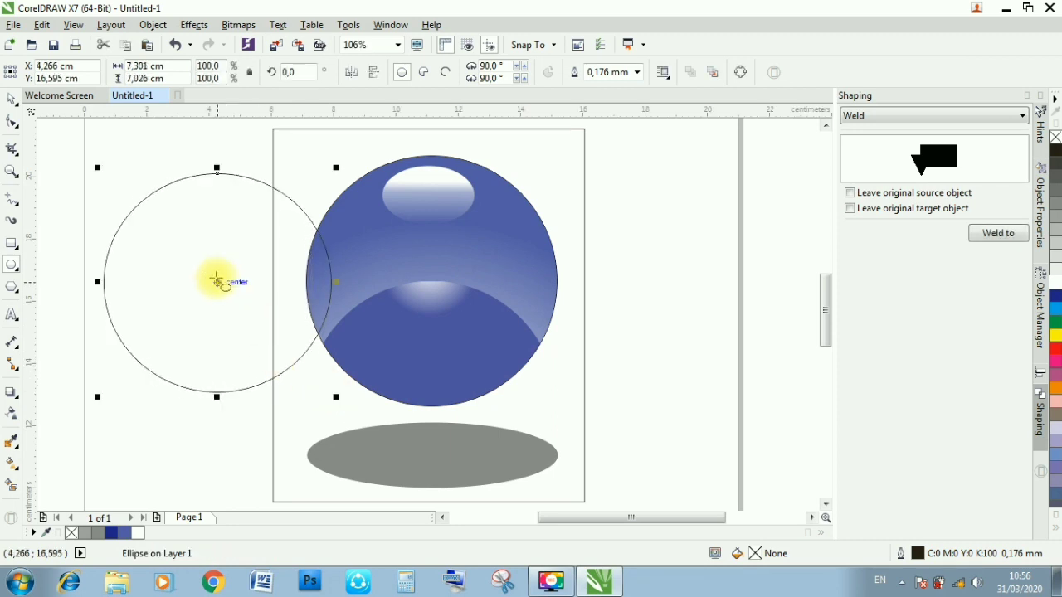
pyautogui.hotkey('ctrl', 'z')
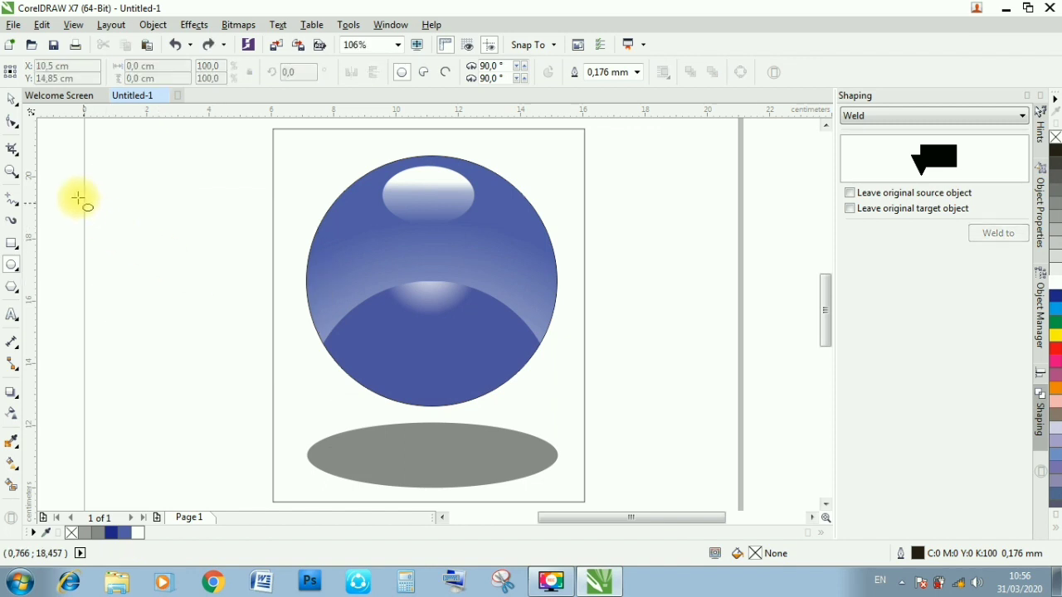
# Step: Draw a circle about 6.6 cm in diameter beside the sphere and place a duplicate about 0.3 cm above it
pyautogui.moveTo(74, 183); pyautogui.dragTo(279, 384)
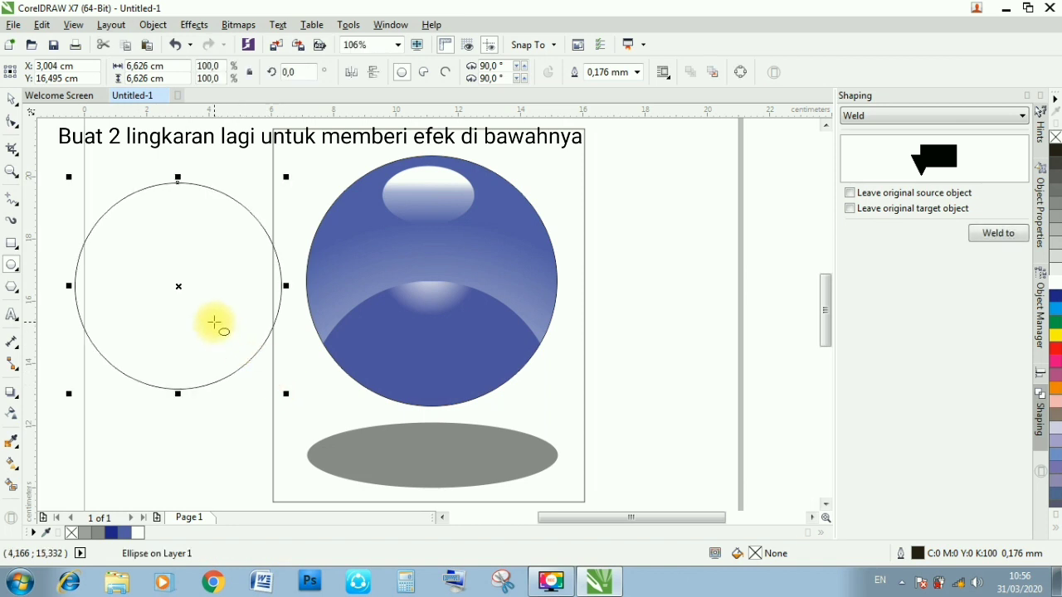
pyautogui.hotkey('ctrl', 'd')
pyautogui.moveTo(192, 270); pyautogui.dragTo(176, 275)
# Step: Trim the lower circle with its offset copy, leaving the original source object, and delete the copy so only the thin crescent remains
pyautogui.click(152, 24)
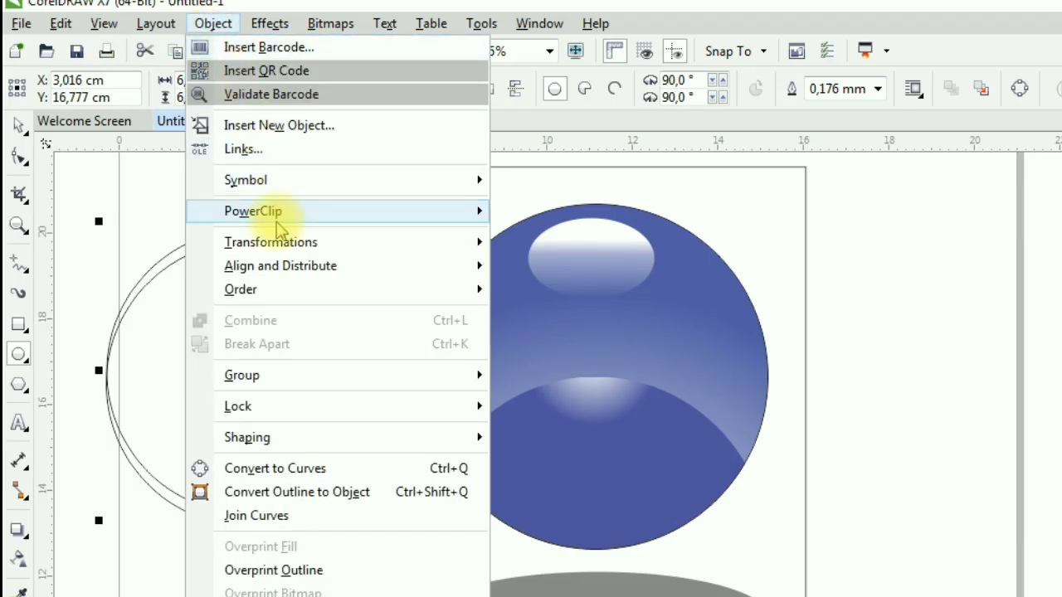
pyautogui.moveTo(478, 451)
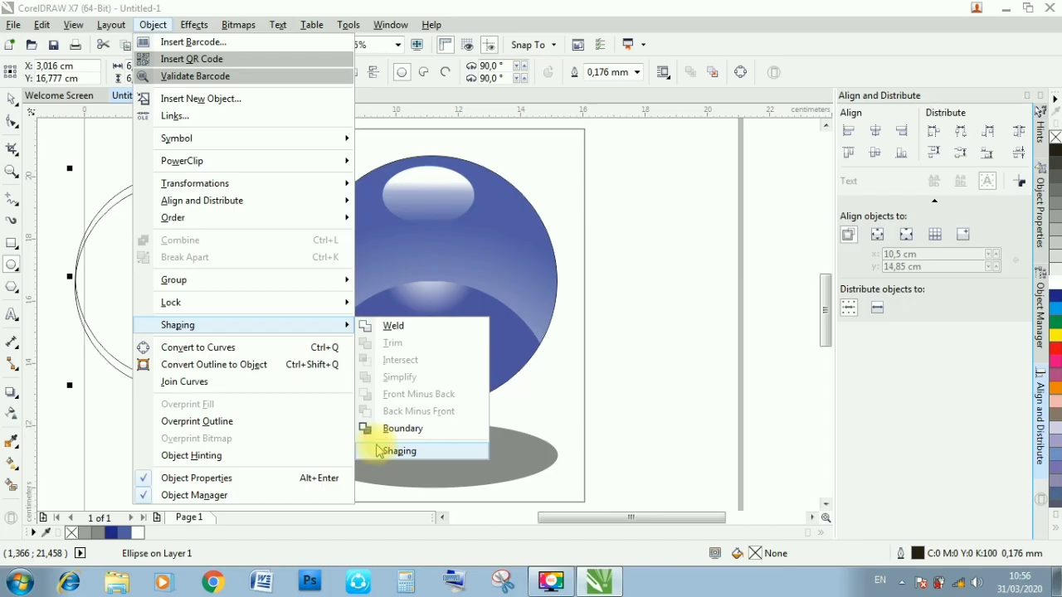
pyautogui.click(549, 596)
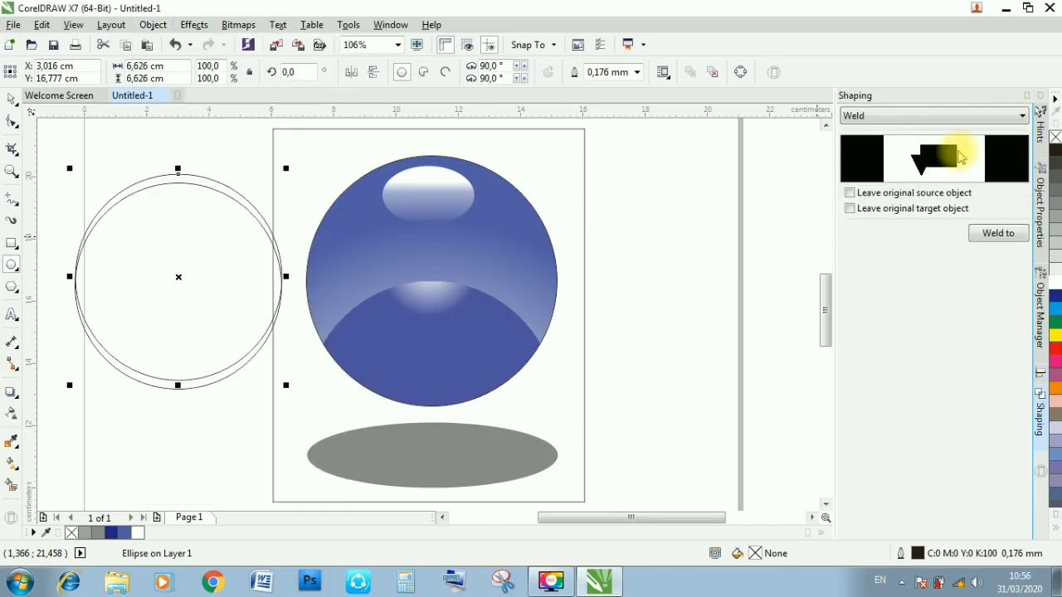
pyautogui.click(924, 117)
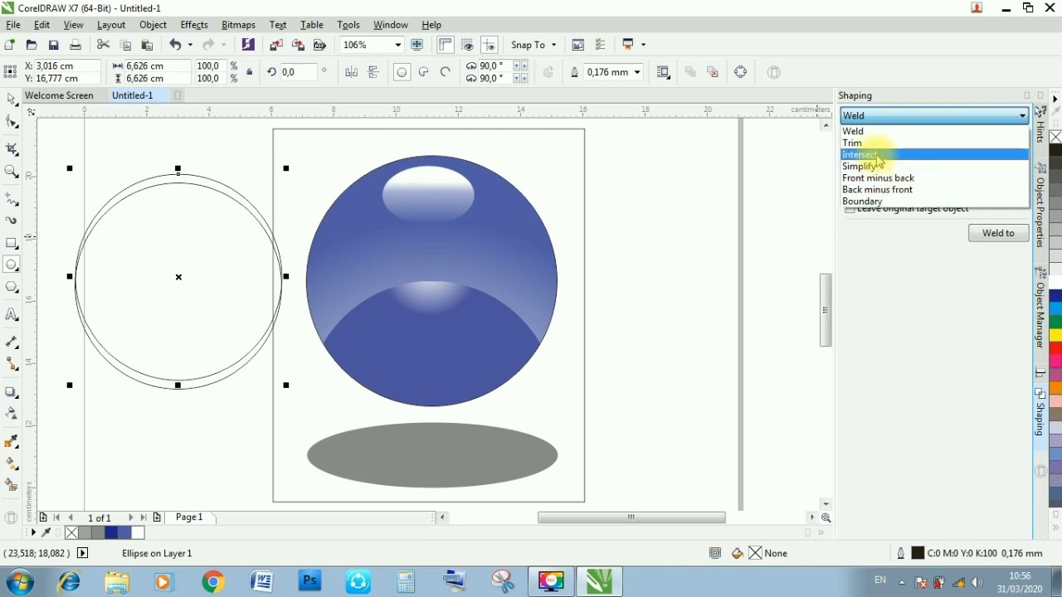
pyautogui.click(871, 146)
pyautogui.press('Escape')
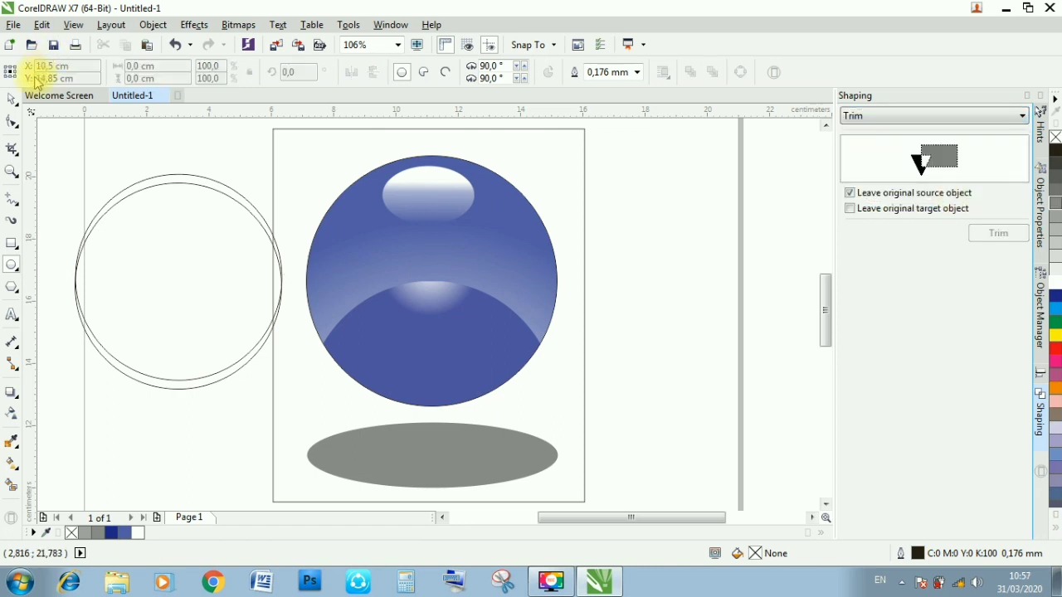
pyautogui.click(165, 184)
pyautogui.click(992, 236)
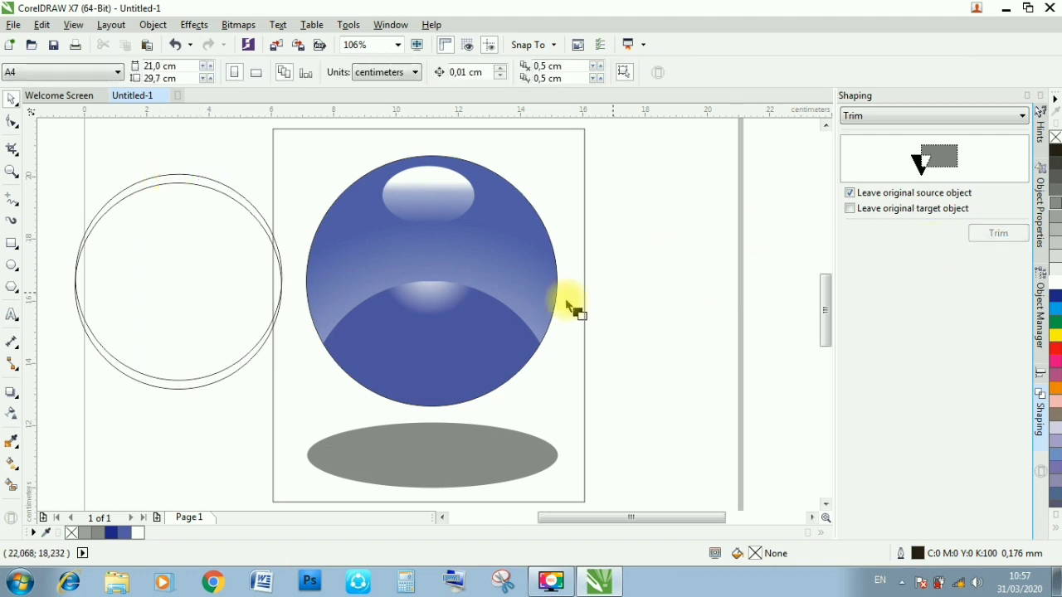
pyautogui.click(211, 382)
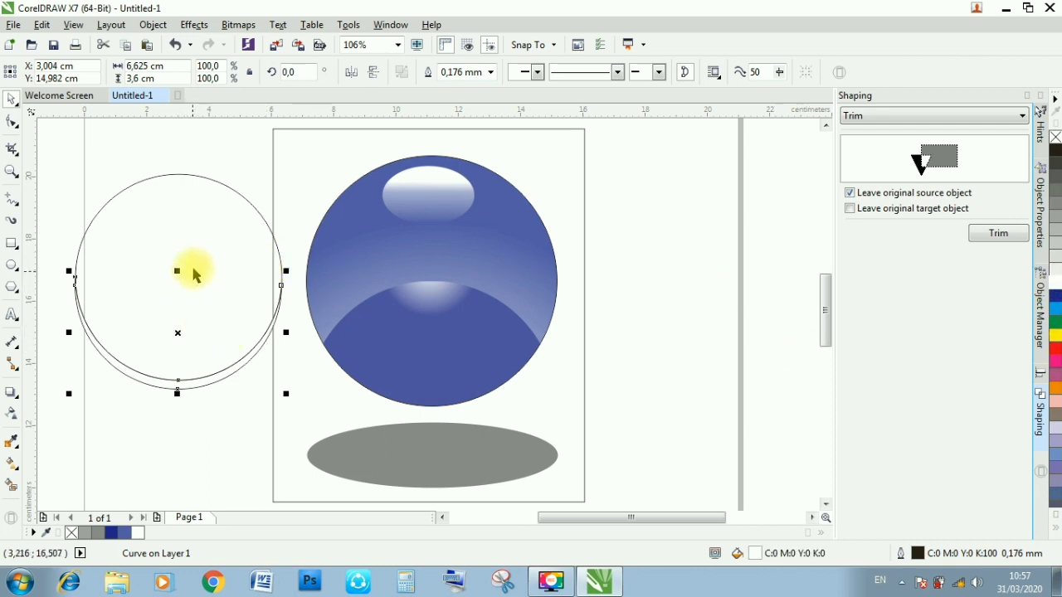
pyautogui.click(200, 259)
pyautogui.press('Delete')
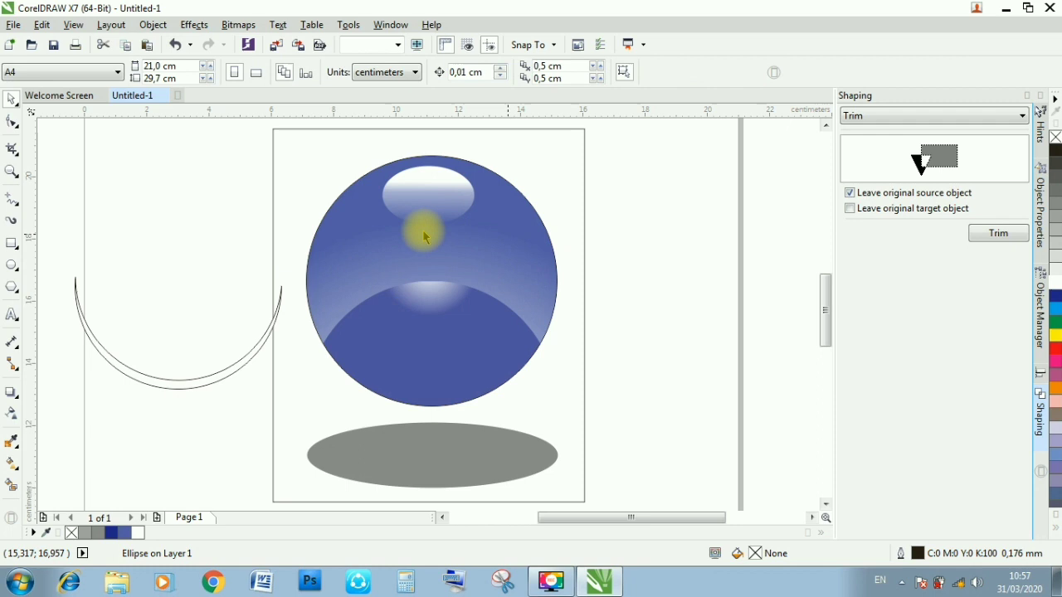
# Step: Give the crescent a white fill without an outline and move it inside the sphere, centred along its lower edge
pyautogui.click(204, 382)
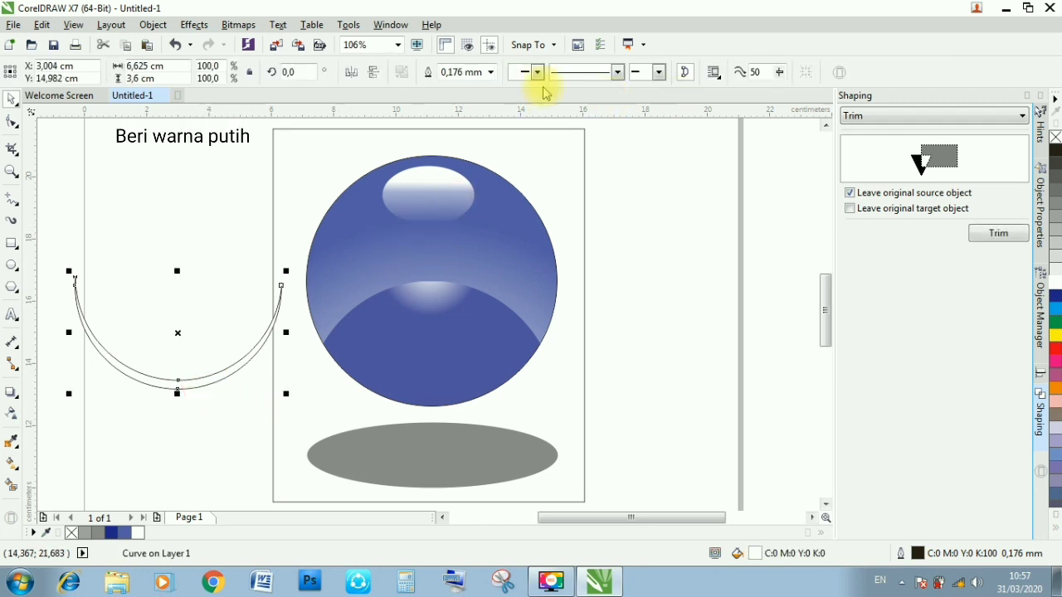
pyautogui.click(492, 72)
pyautogui.click(465, 88)
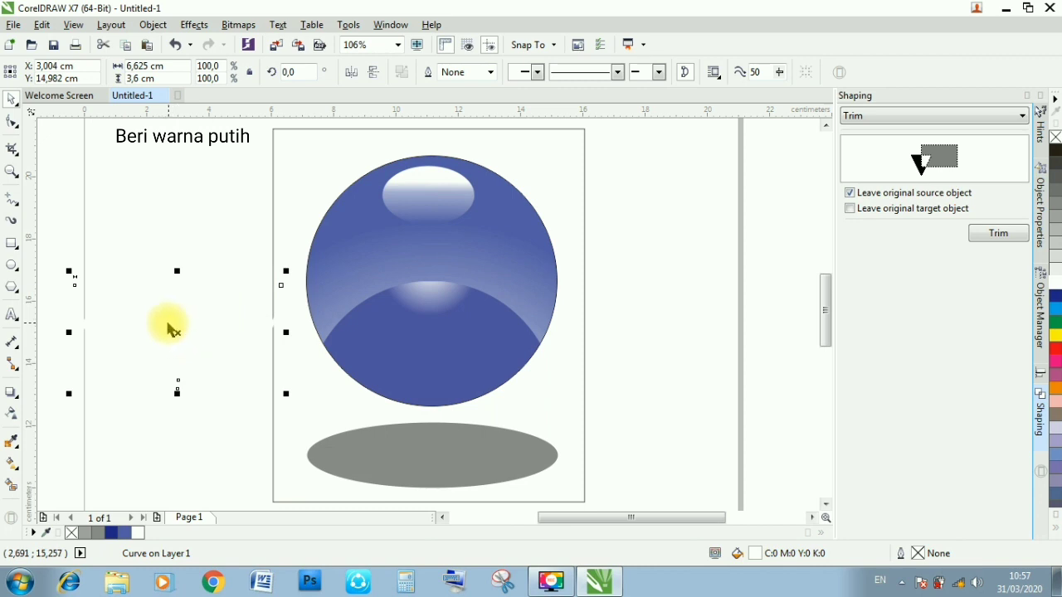
pyautogui.moveTo(178, 332); pyautogui.dragTo(432, 336)
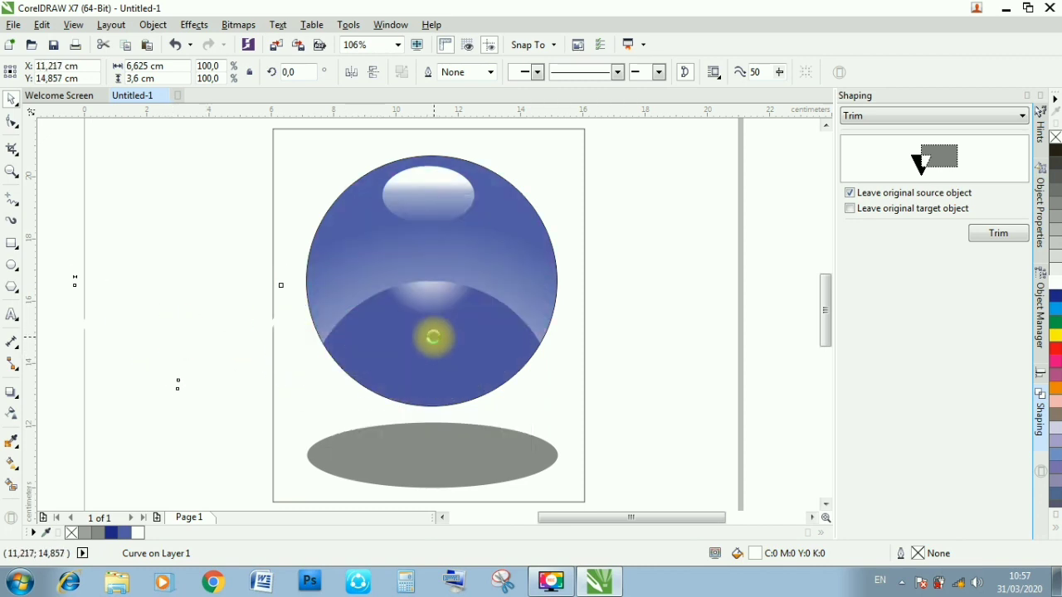
pyautogui.click(680, 351)
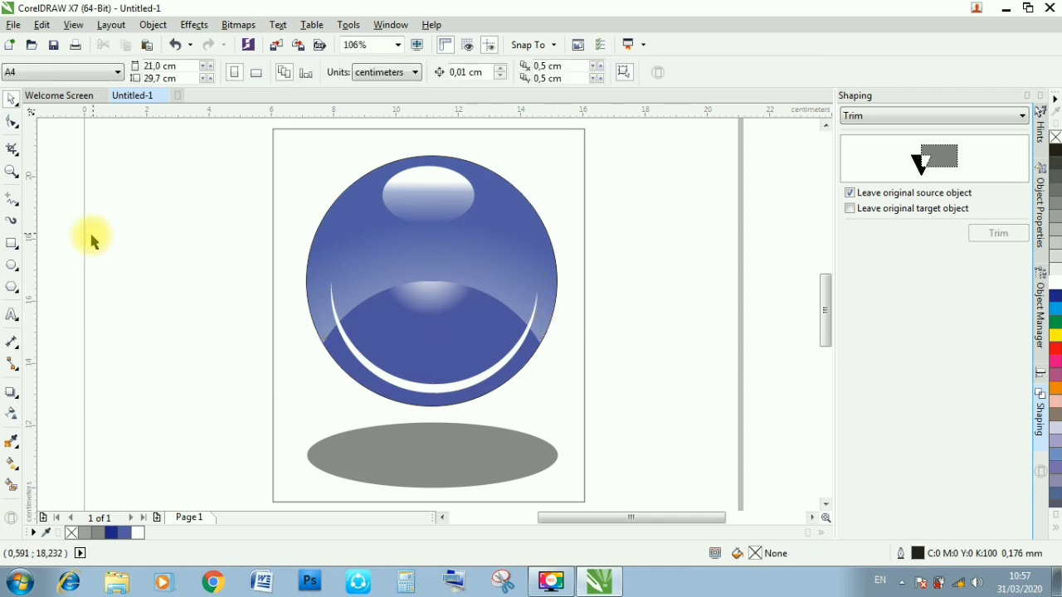
# Step: Add the artistic text "1" beside the rectangle and enlarge it to about 4.5 cm tall
pyautogui.click(11, 314)
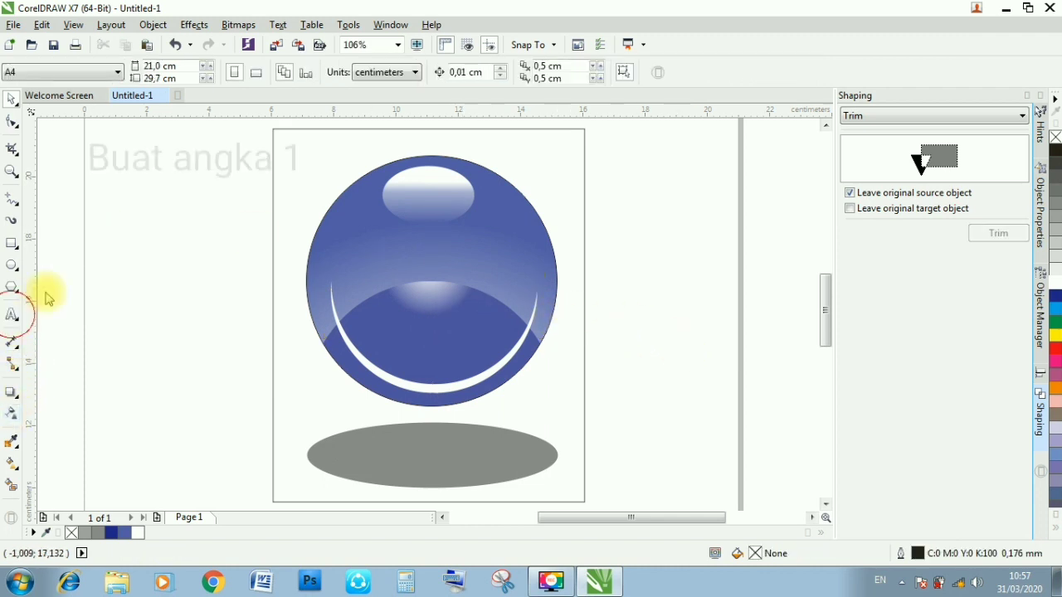
pyautogui.click(133, 240)
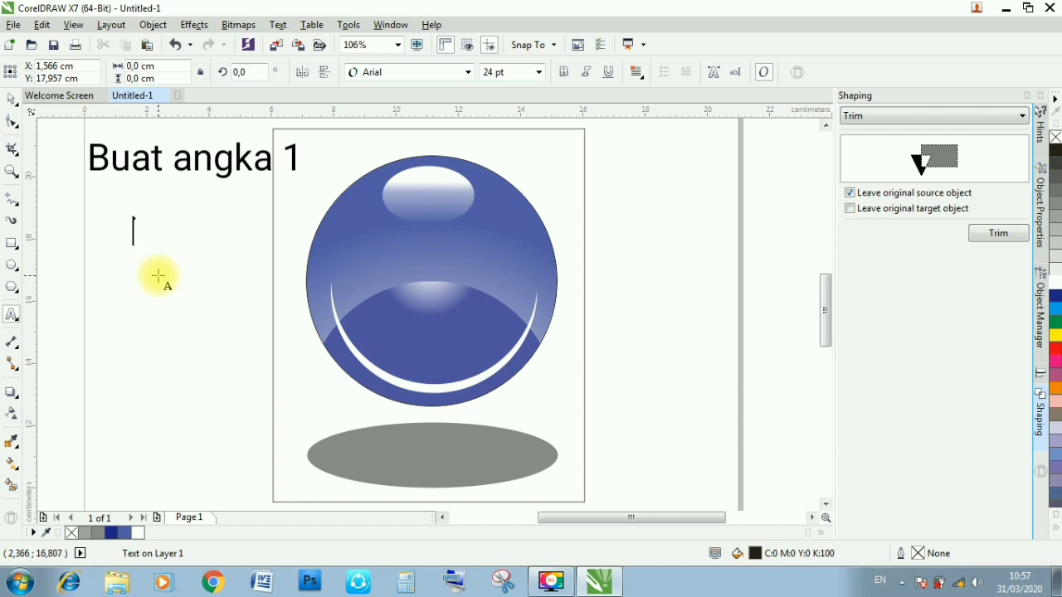
pyautogui.write('1')
pyautogui.moveTo(148, 249); pyautogui.dragTo(207, 378)
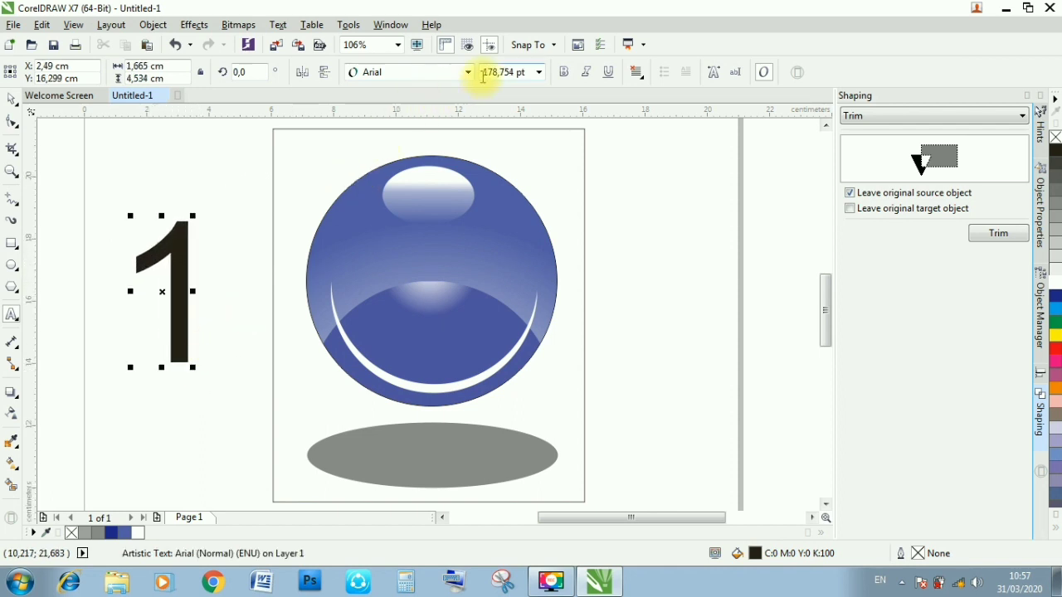
# Step: Change the font of the number 1 to Arial Rounded MT Bold
pyautogui.click(469, 73)
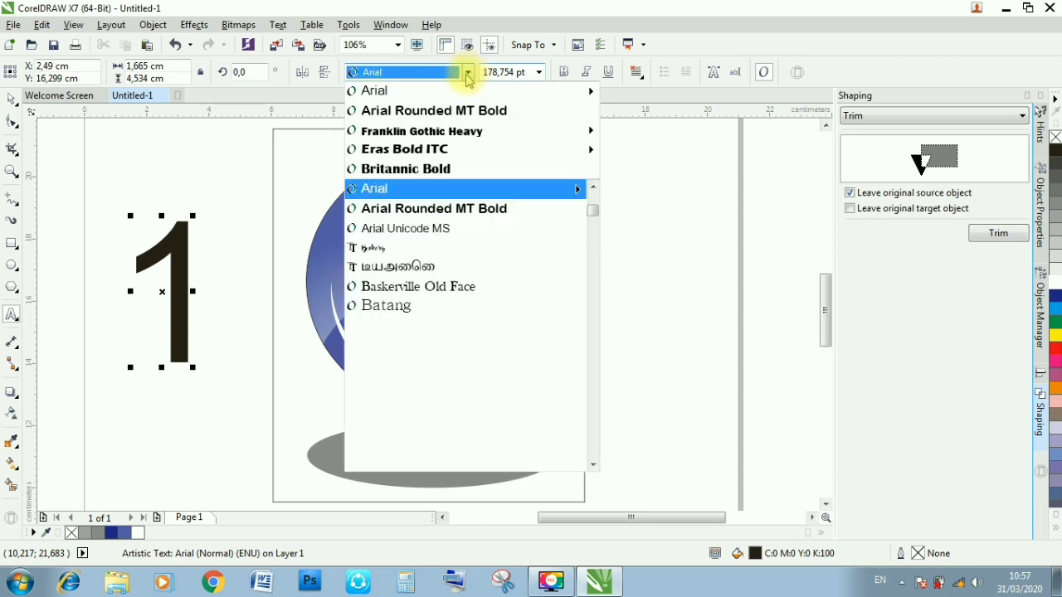
pyautogui.click(438, 116)
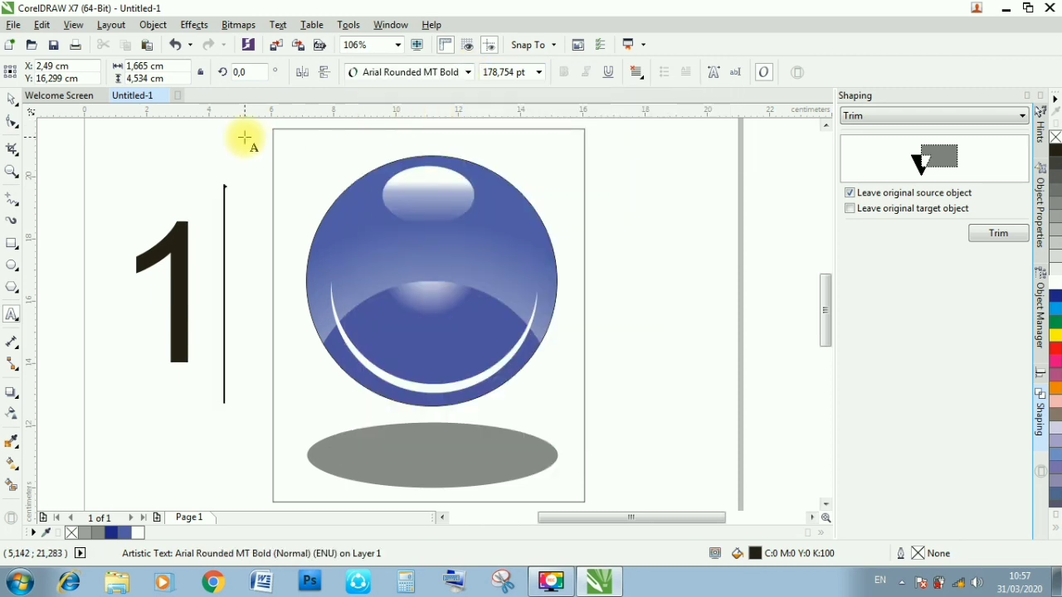
pyautogui.hotkey('ctrl', 'a')
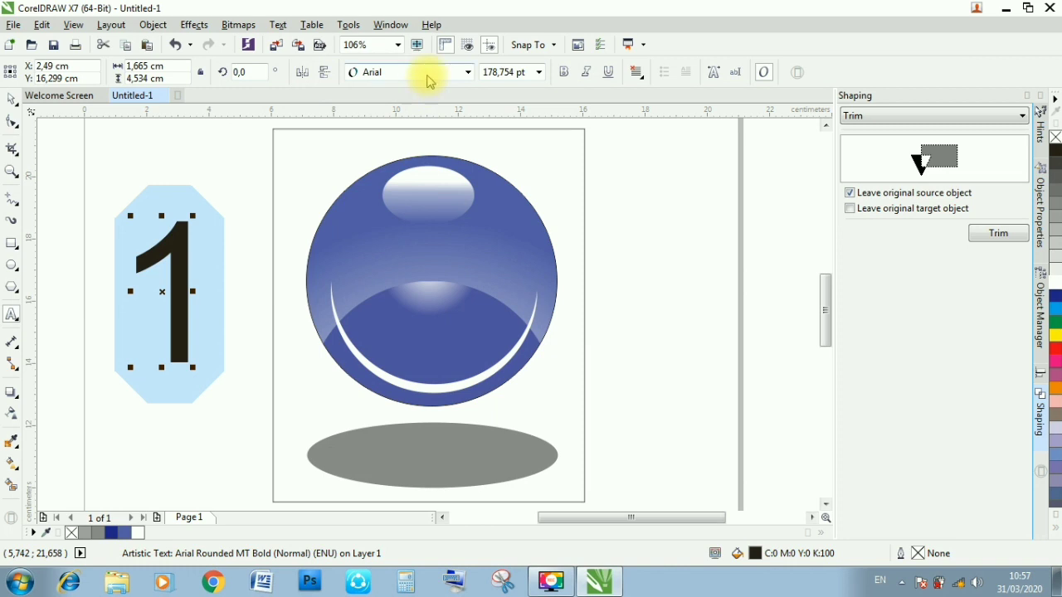
pyautogui.click(429, 76)
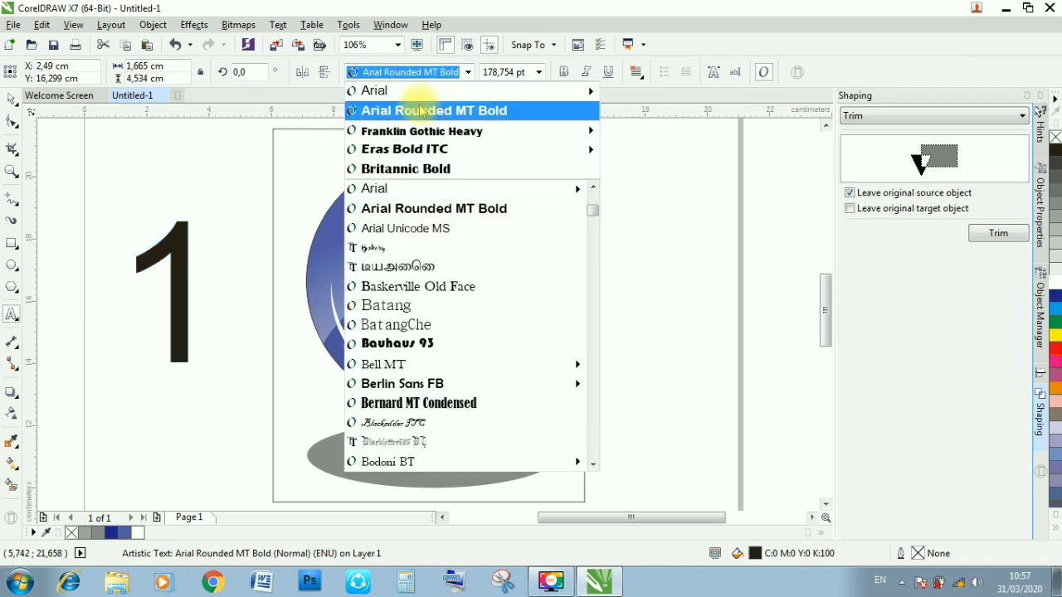
pyautogui.click(390, 109)
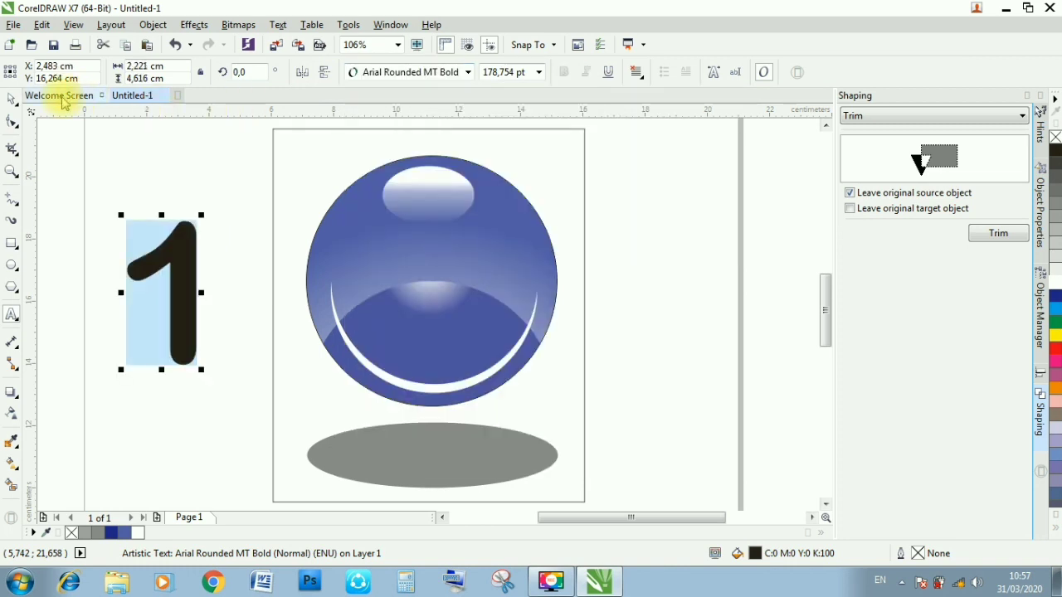
pyautogui.click(12, 100)
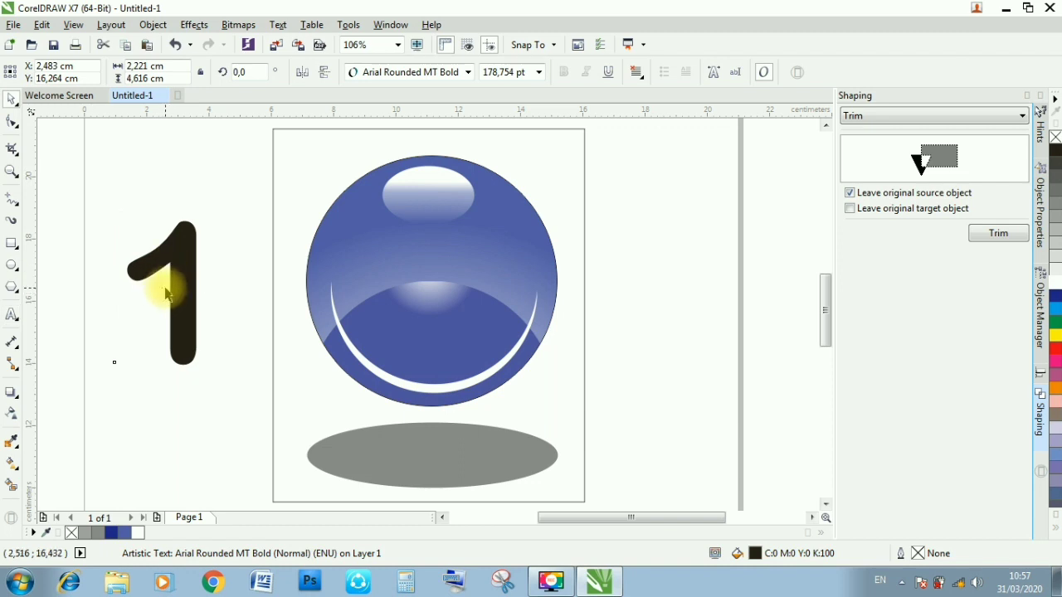
# Step: Move the number 1 to the middle of the sphere and give it a black-to-white linear fountain fill with its midpoint at 83%
pyautogui.moveTo(166, 293); pyautogui.dragTo(412, 292)
pyautogui.doubleClick(755, 553)
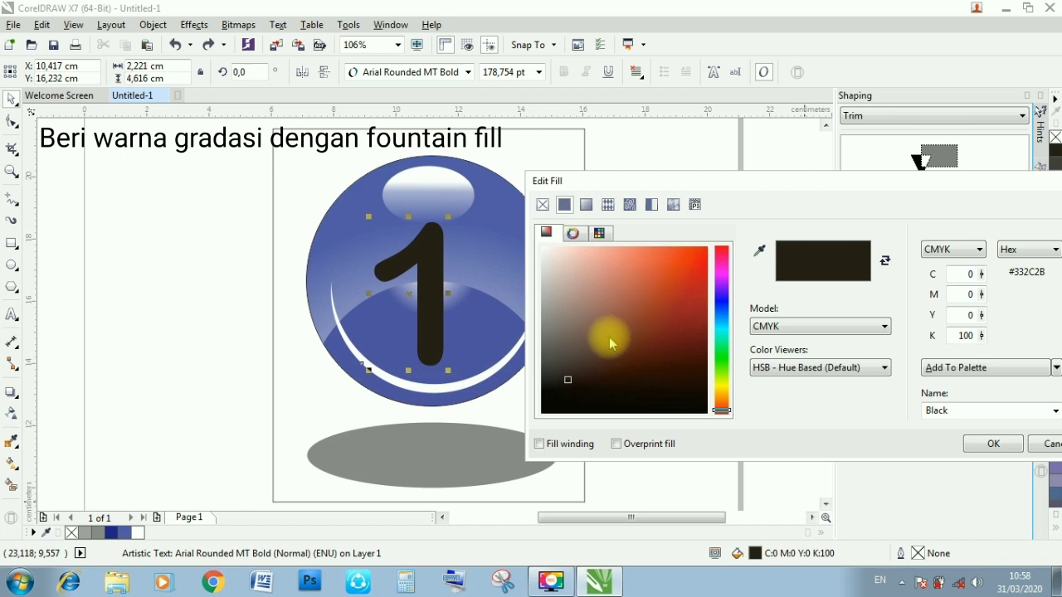
pyautogui.click(586, 204)
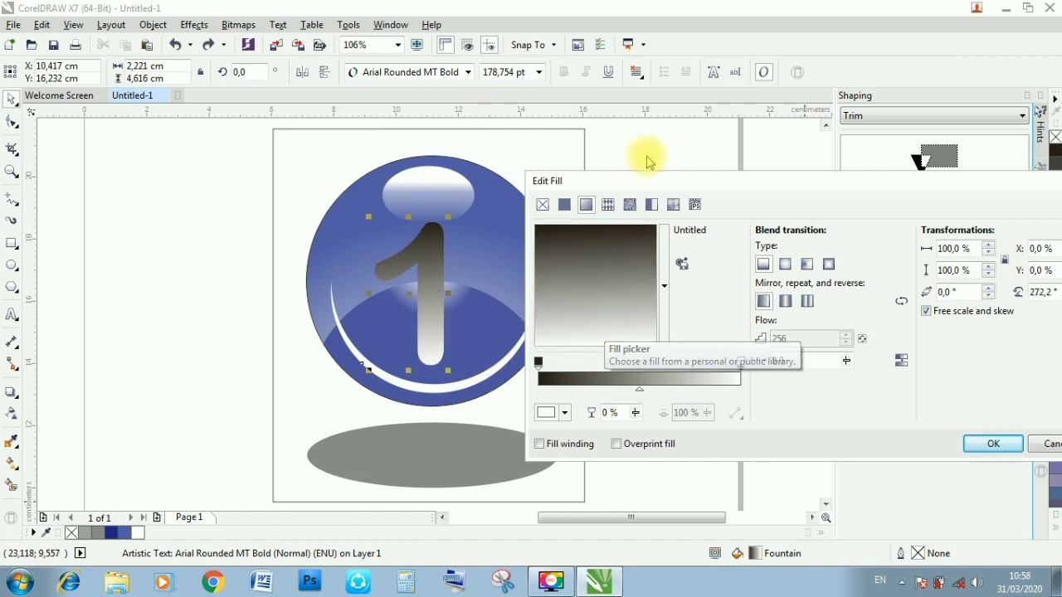
pyautogui.doubleClick(638, 388)
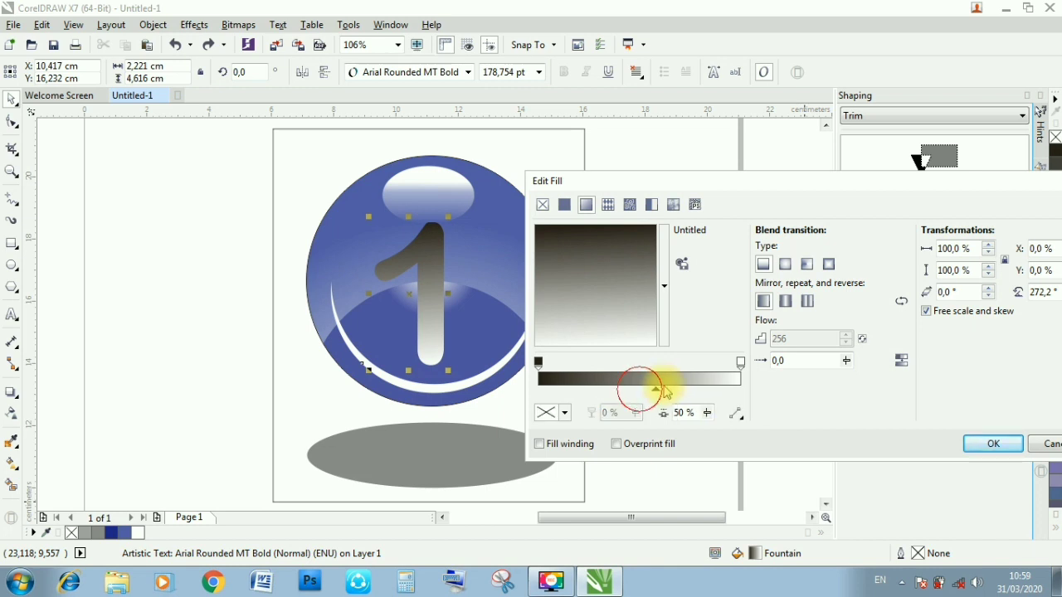
pyautogui.moveTo(690, 393); pyautogui.dragTo(706, 391)
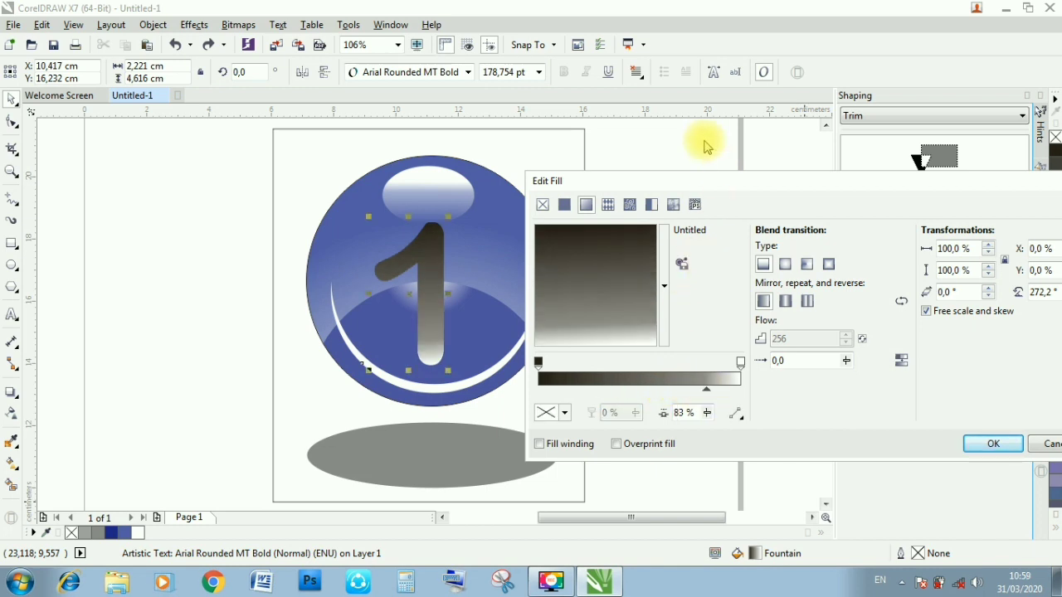
pyautogui.click(982, 445)
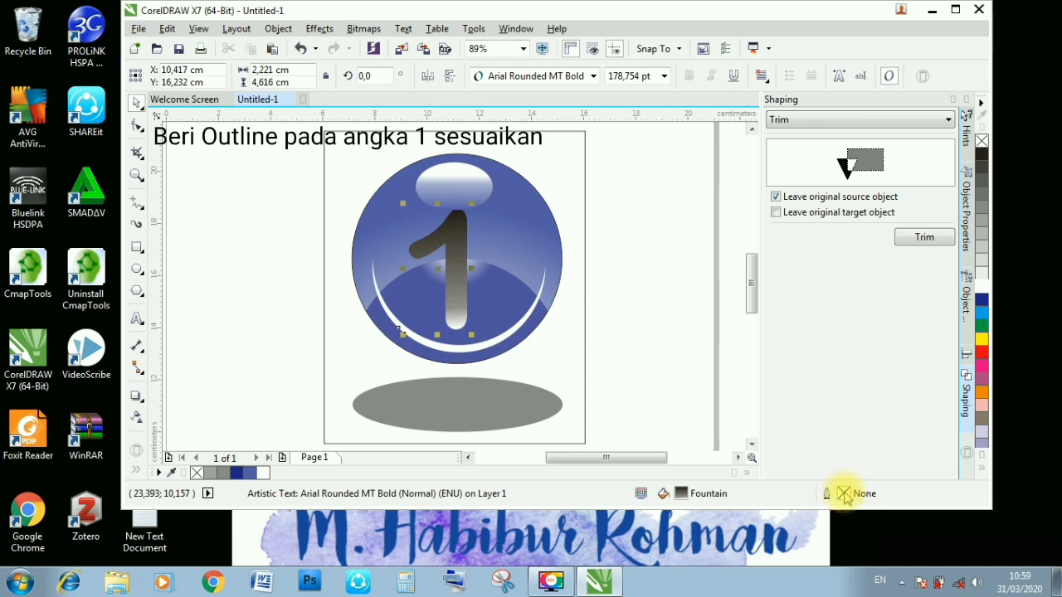
# Step: Give the number 1 a white 1.0 mm outline with rounded corners and round line caps
pyautogui.doubleClick(843, 493)
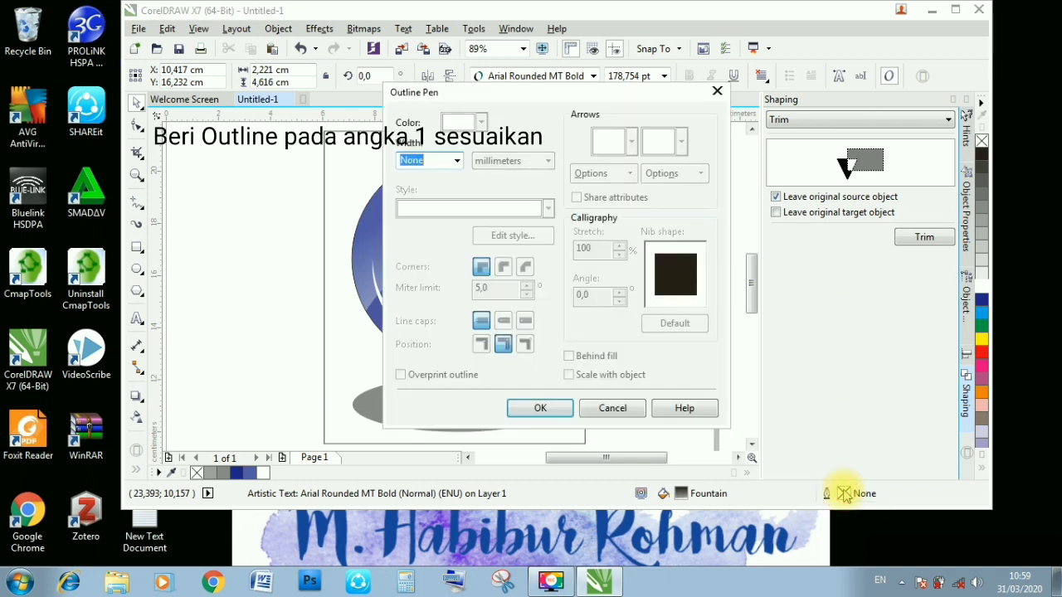
pyautogui.click(457, 161)
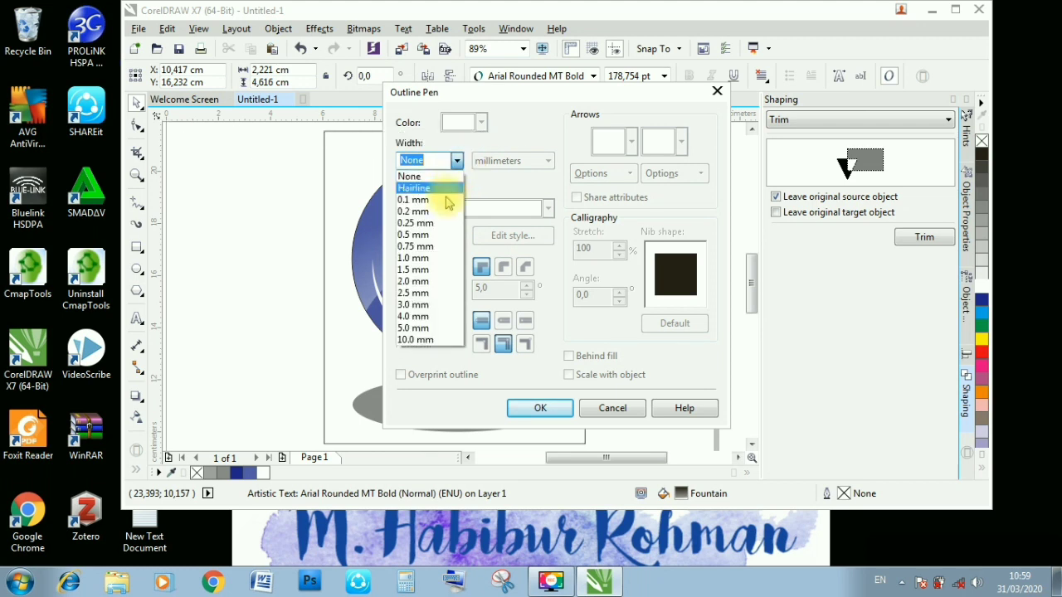
pyautogui.click(425, 258)
pyautogui.click(481, 123)
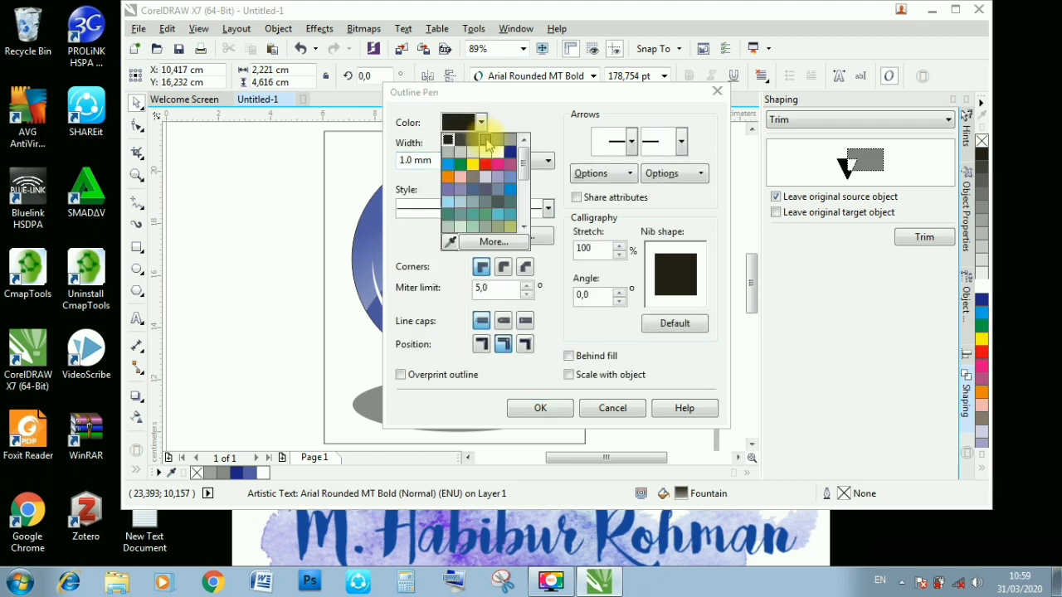
pyautogui.click(503, 160)
pyautogui.click(503, 267)
pyautogui.click(503, 320)
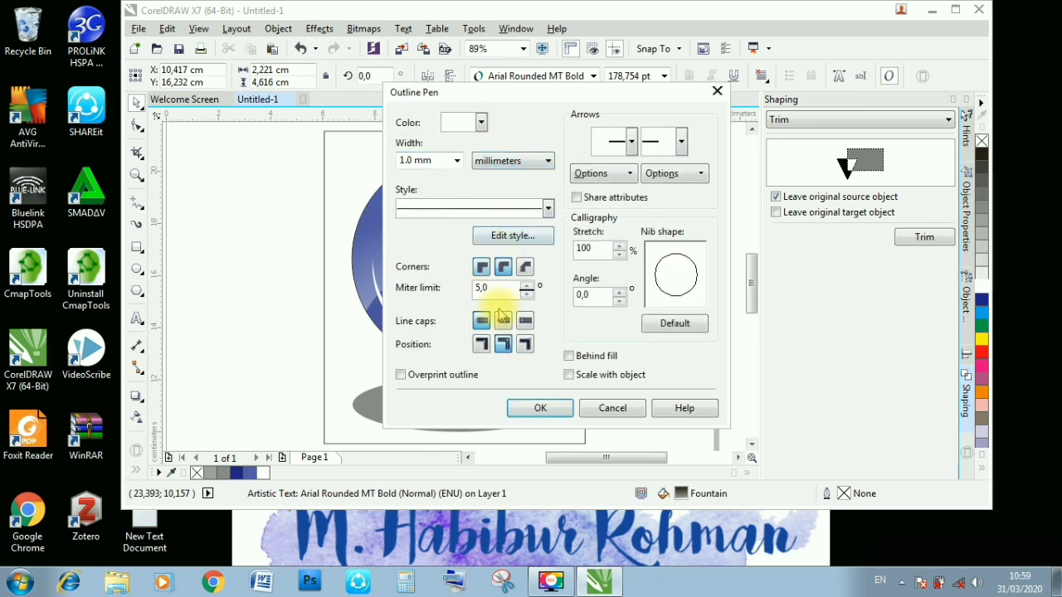
pyautogui.click(540, 407)
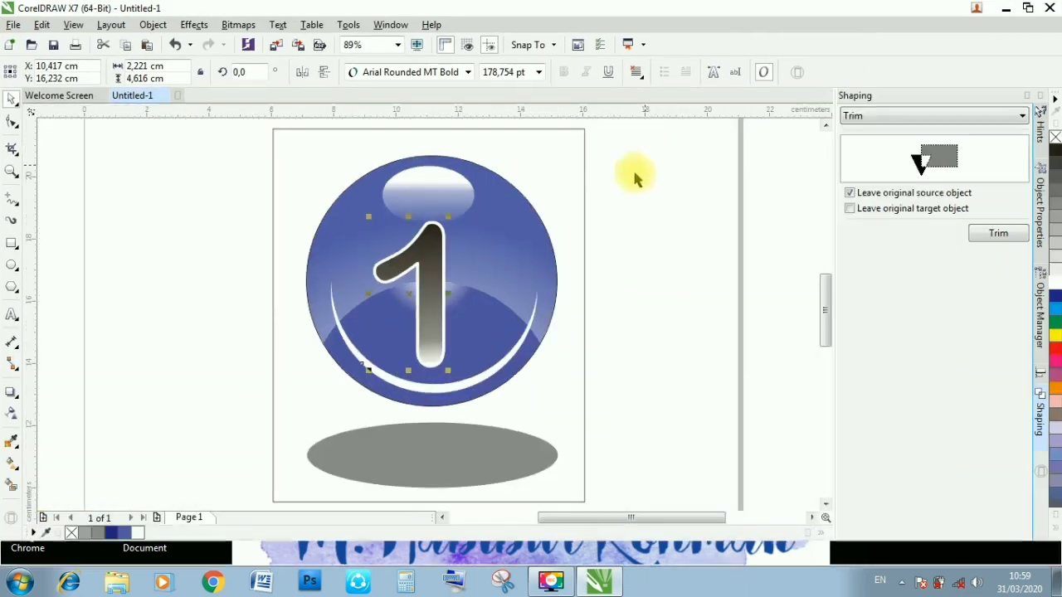
pyautogui.click(636, 175)
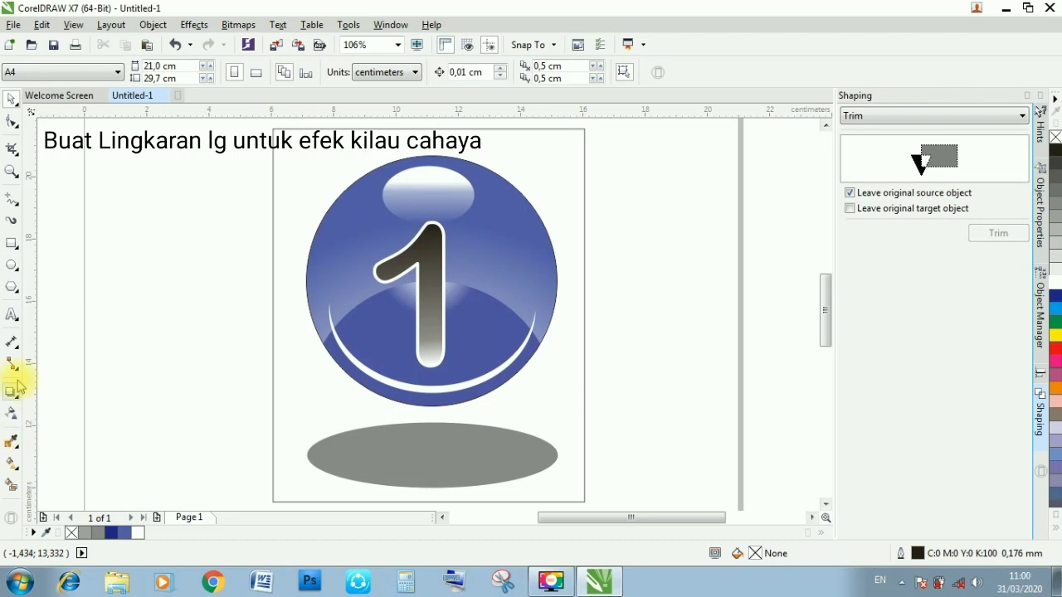
# Step: Draw a circle about 1.9 cm across beside the number, inside the sphere's left edge, with a white fill and no outline
pyautogui.click(11, 267)
pyautogui.moveTo(319, 264); pyautogui.dragTo(380, 325)
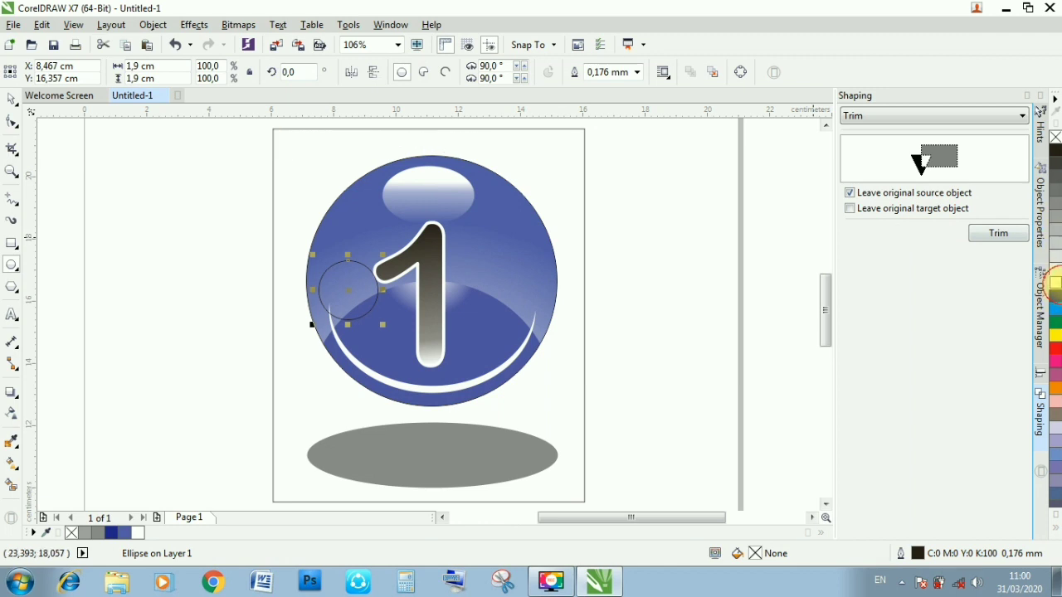
pyautogui.click(1054, 276)
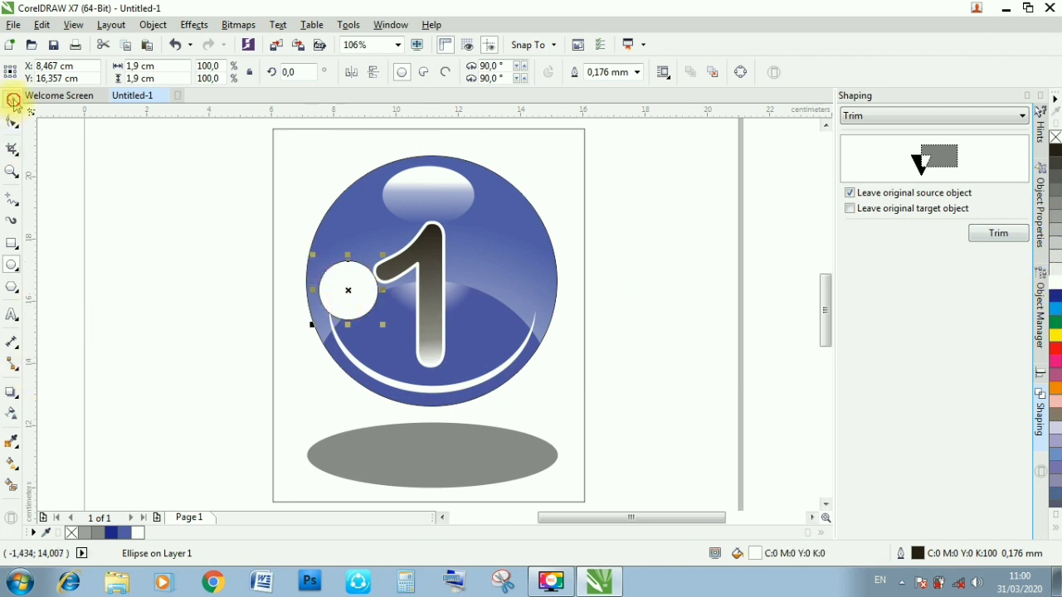
pyautogui.click(636, 74)
pyautogui.click(610, 85)
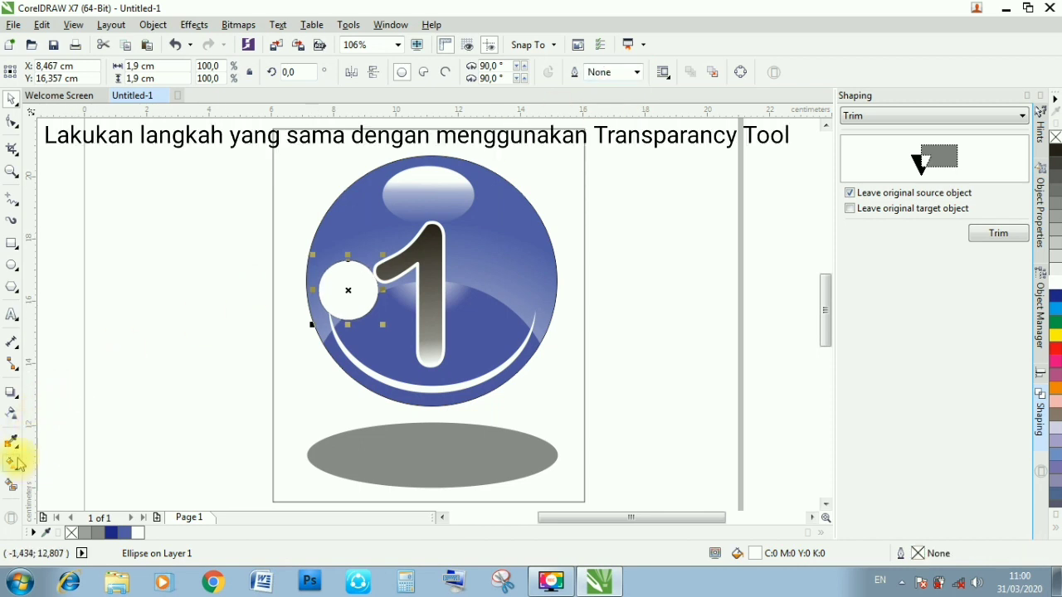
# Step: Apply a fountain transparency to the small white circle, starting at its centre, and make it elliptical
pyautogui.click(12, 412)
pyautogui.moveTo(348, 290); pyautogui.dragTo(397, 288)
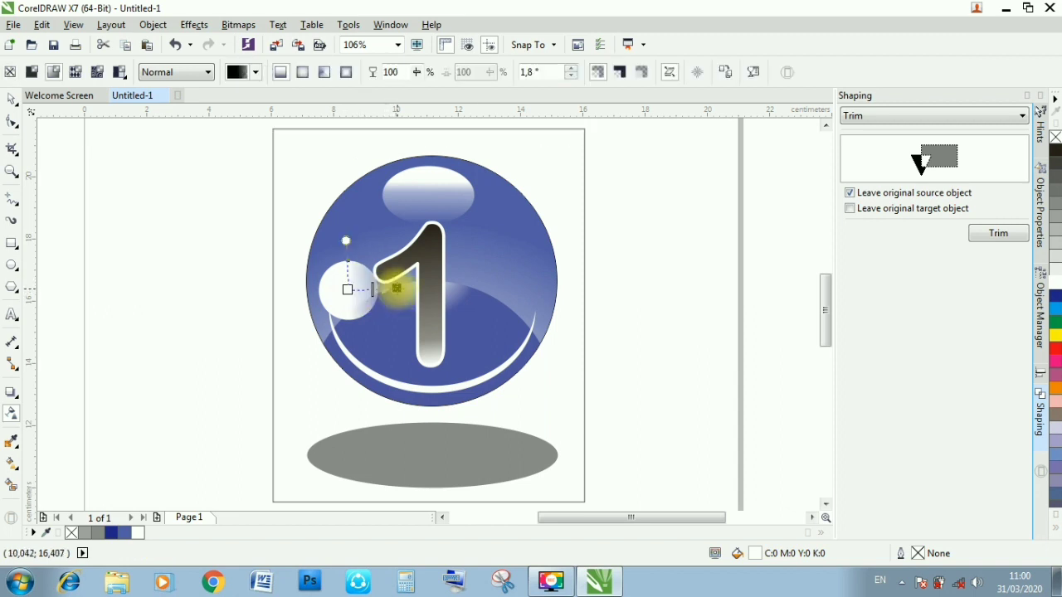
pyautogui.click(305, 74)
# Step: Reverse the small circle's transparency gradient, with 0% at the centre and 100% at the outer edge
pyautogui.moveTo(371, 289); pyautogui.dragTo(347, 290)
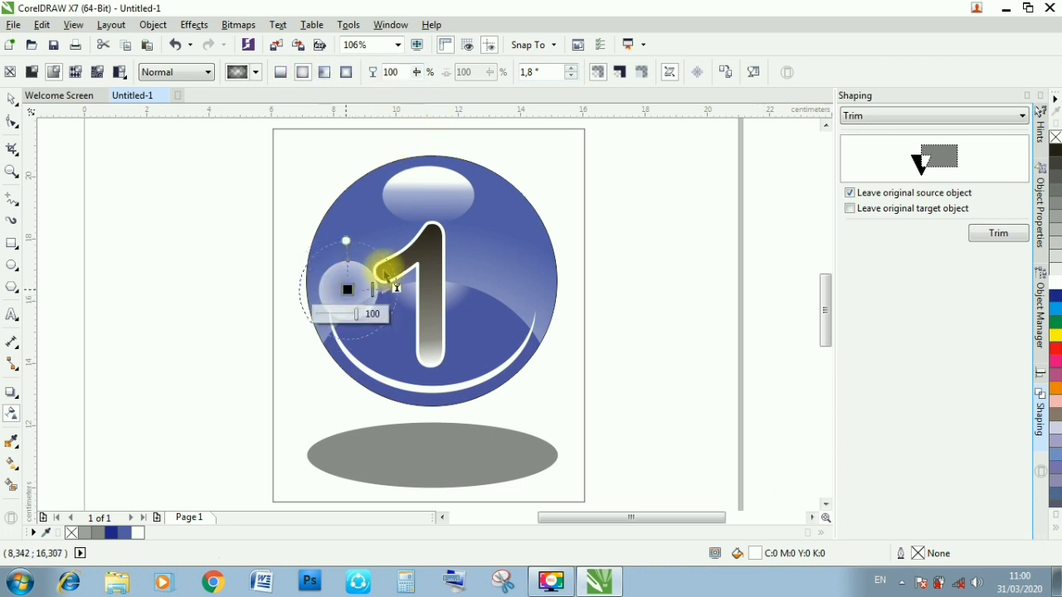
pyautogui.click(754, 73)
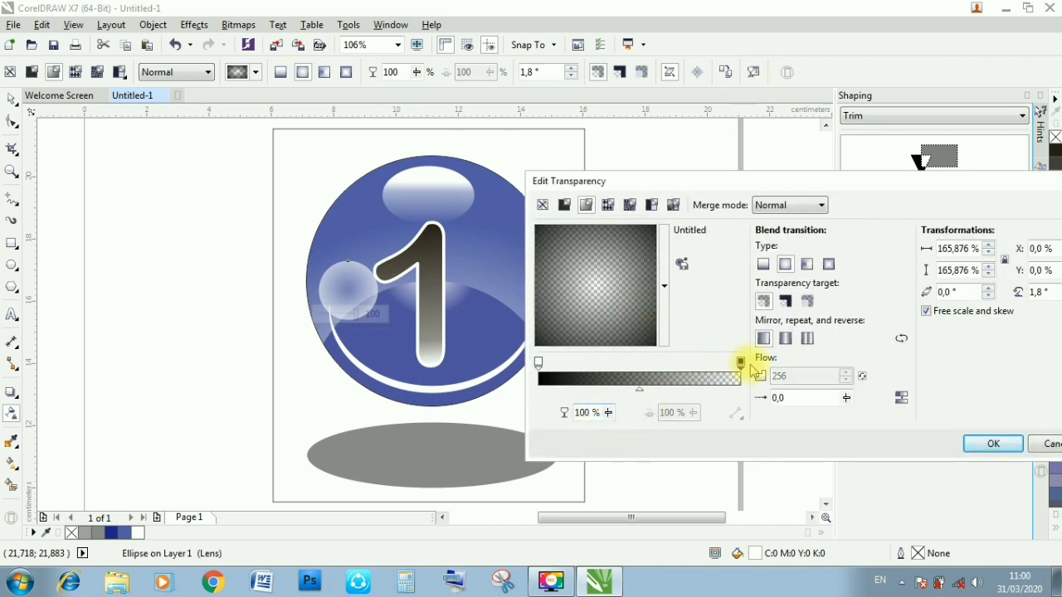
pyautogui.click(610, 413)
pyautogui.moveTo(612, 429); pyautogui.dragTo(527, 432)
pyautogui.click(539, 365)
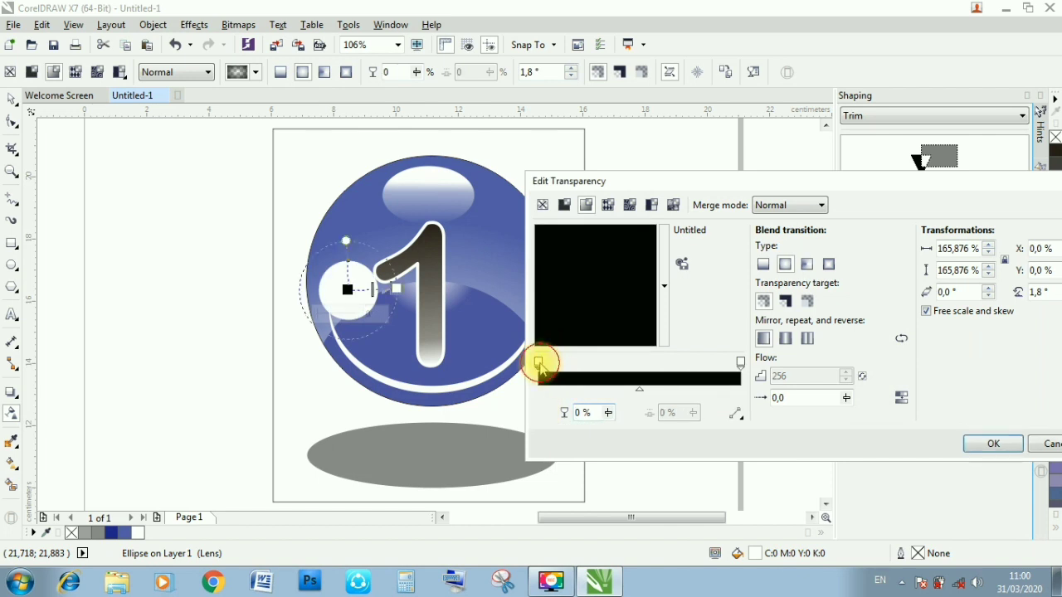
pyautogui.click(608, 413)
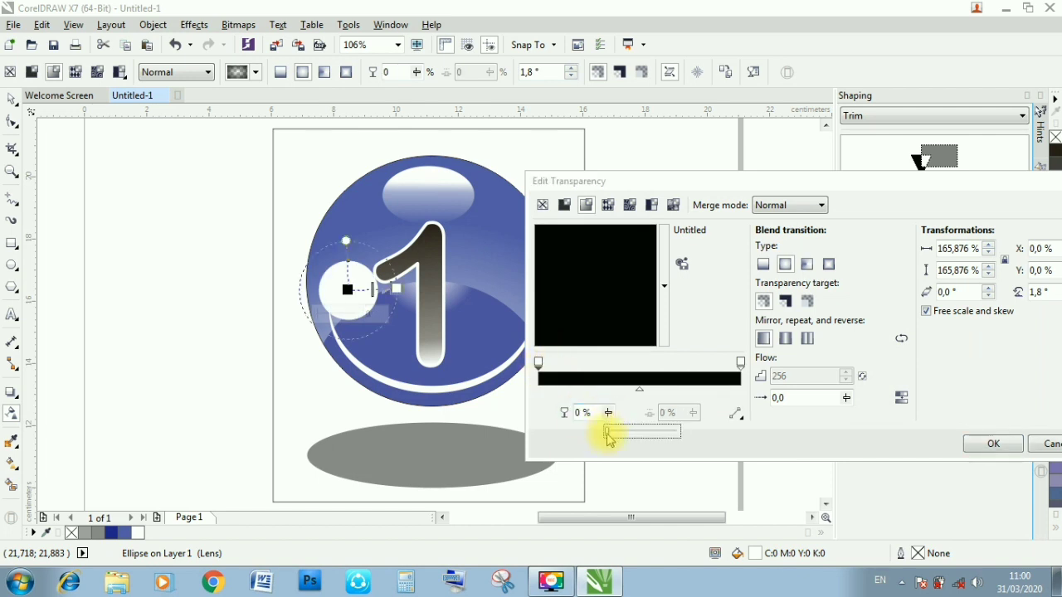
pyautogui.moveTo(608, 432); pyautogui.dragTo(695, 448)
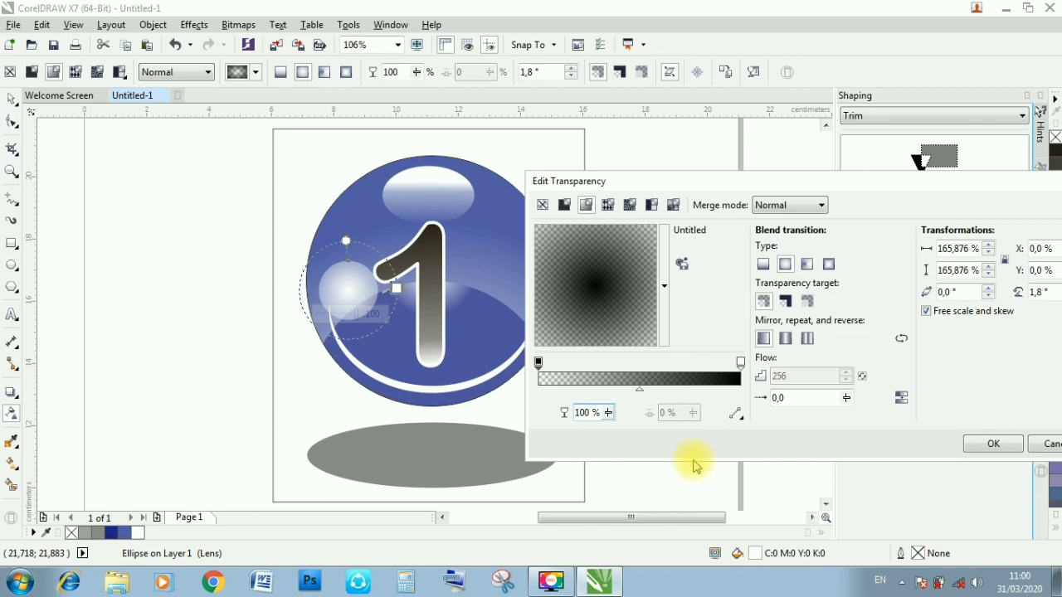
pyautogui.click(988, 445)
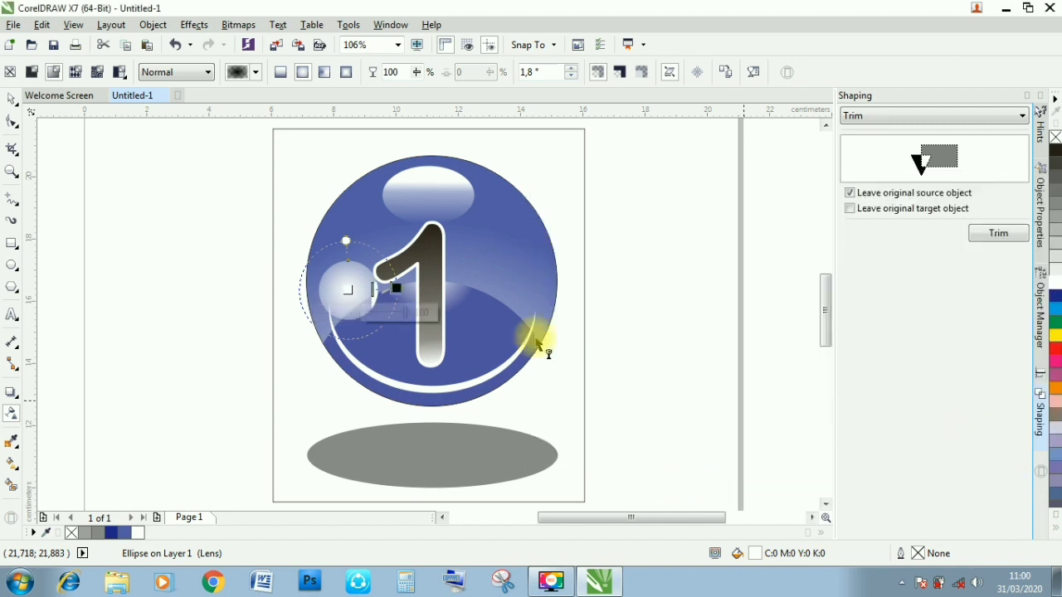
# Step: Shrink the elliptical transparency to the small circle's edge so the glow fades out completely, and deselect the circle
pyautogui.moveTo(396, 288)
pyautogui.mouseDown()
pyautogui.moveTo(432, 290)
pyautogui.moveTo(377, 289)
pyautogui.mouseUp()
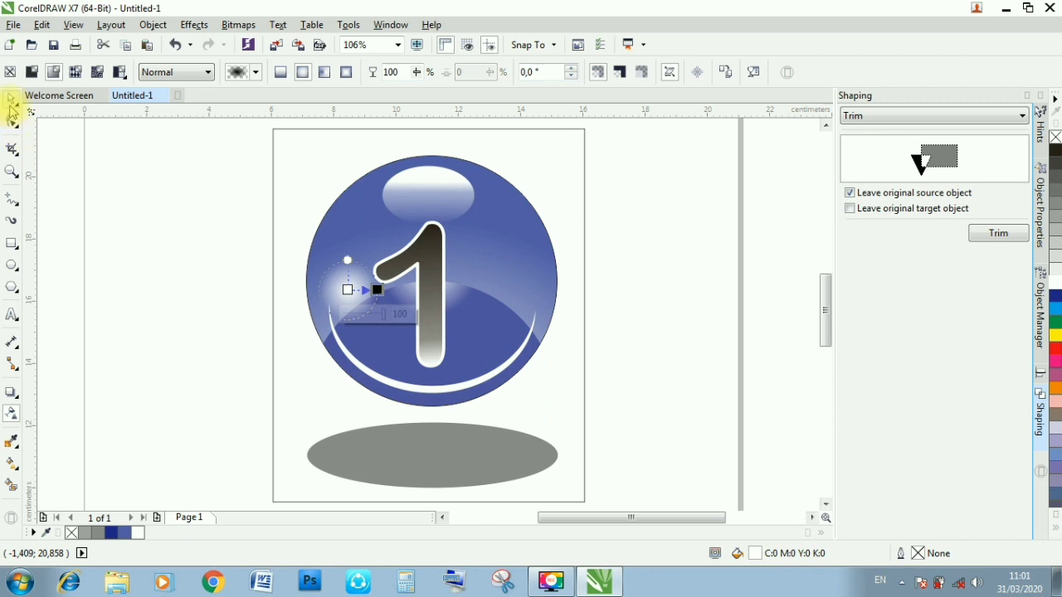
pyautogui.click(12, 100)
pyautogui.click(147, 222)
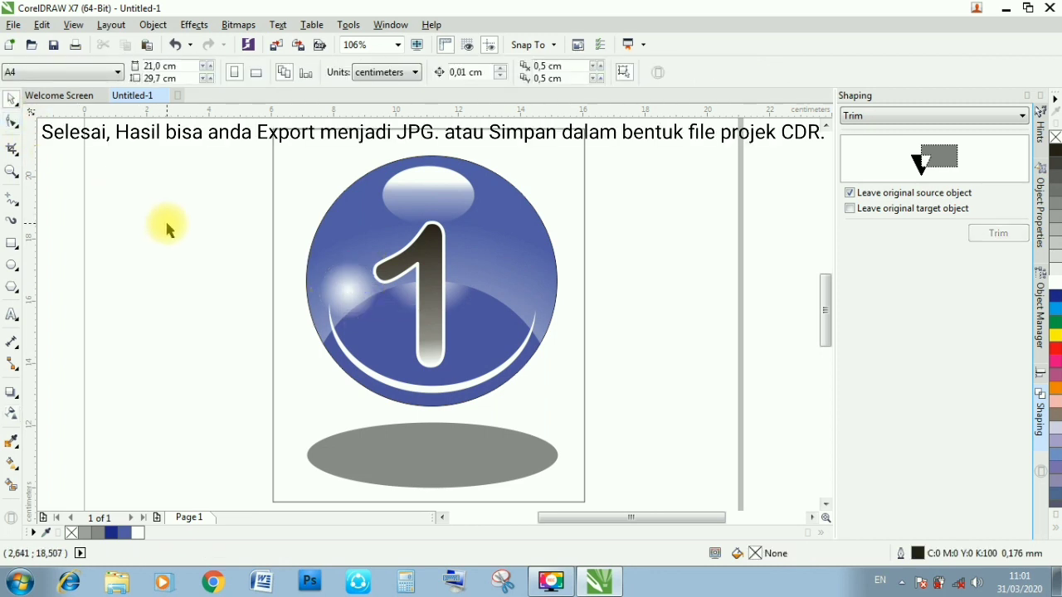